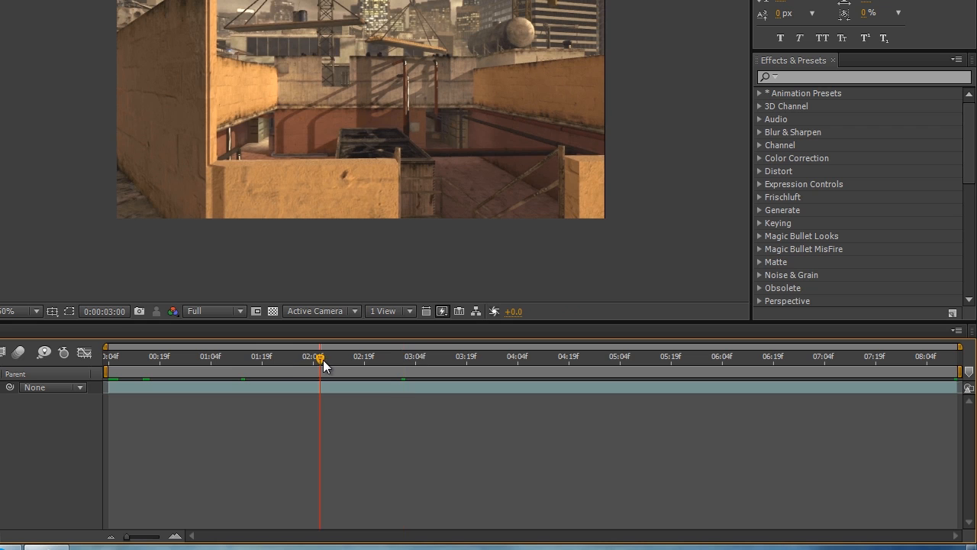
Scrub through the highrisee clip in the timeline to examine its camera movement from beginning to end
left_click(502, 364)
left_click(574, 367)
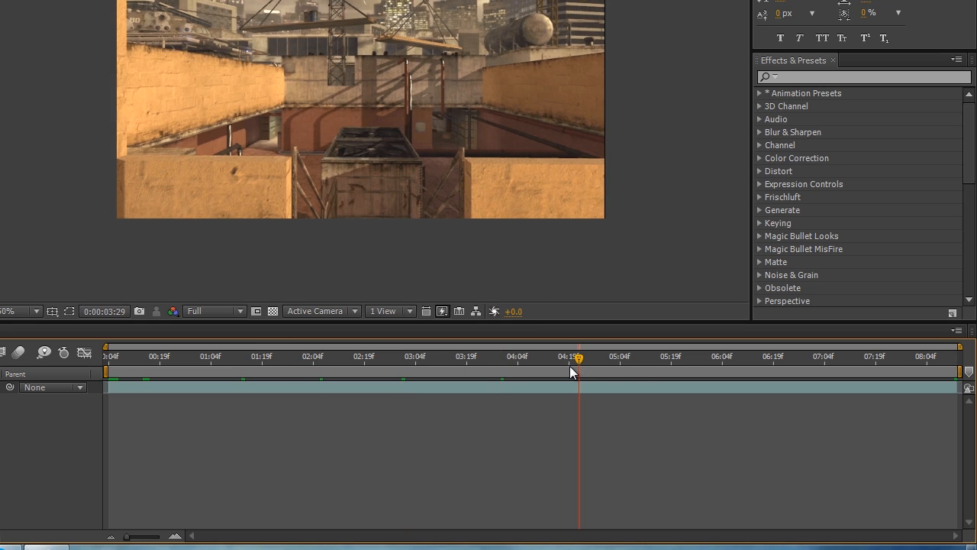
left_click(652, 362)
left_click(725, 362)
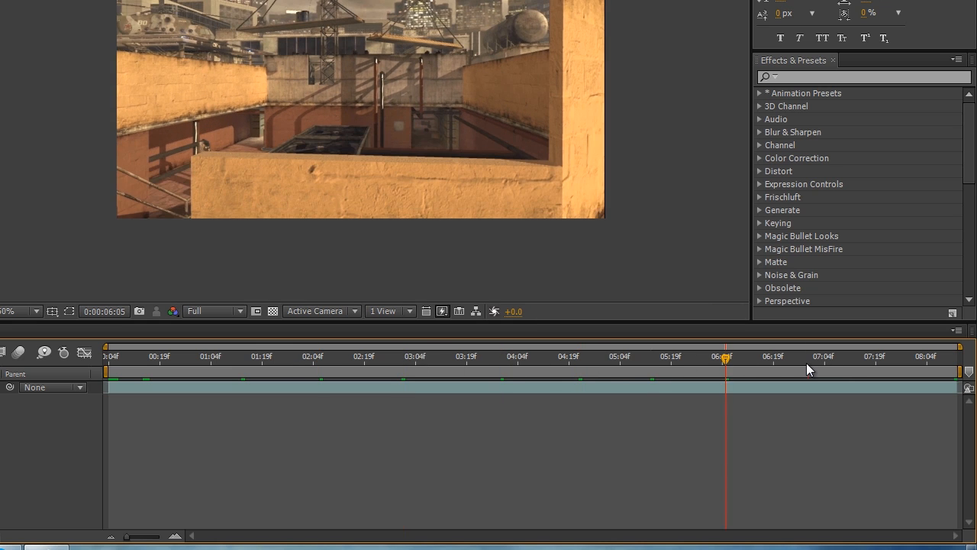
left_click(807, 363)
left_click(842, 360)
left_click(773, 358)
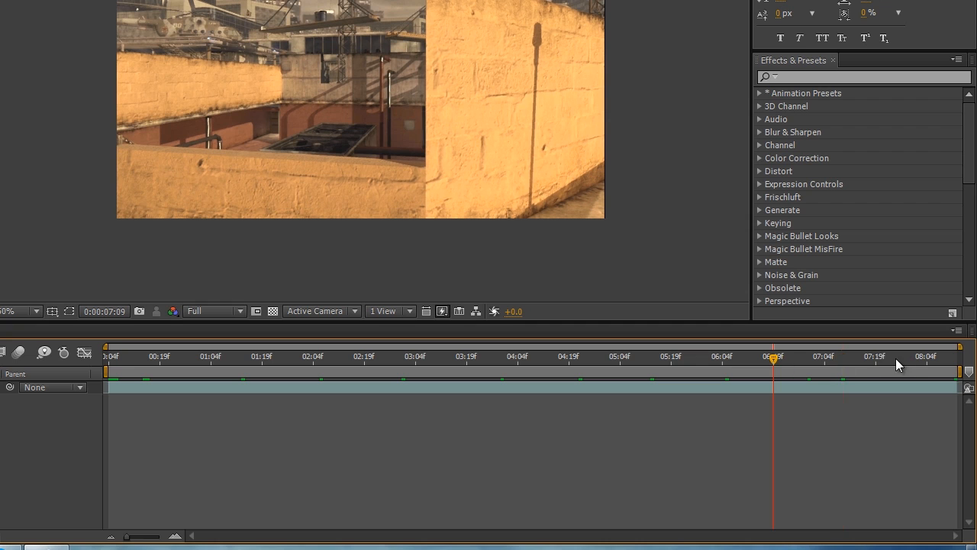
left_click(901, 360)
left_click(931, 355)
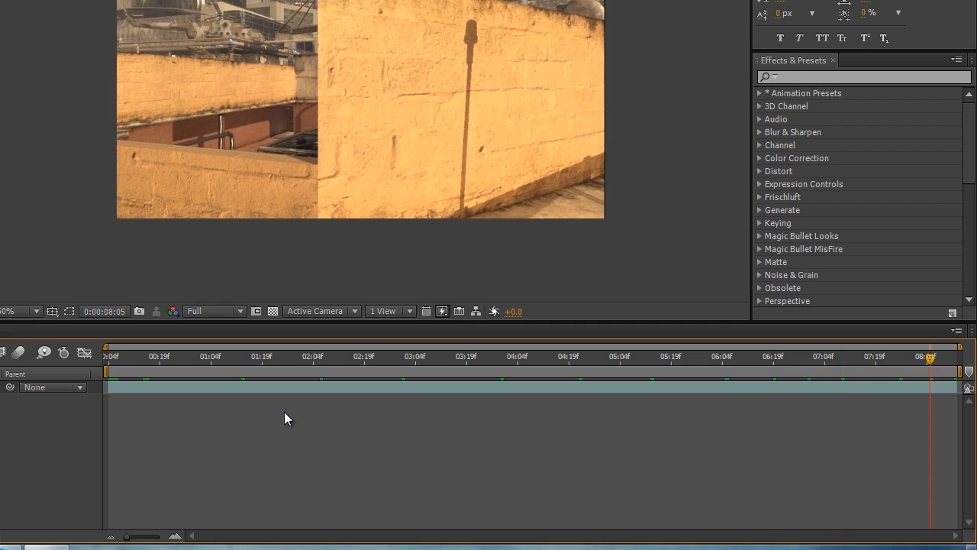
left_click(197, 357)
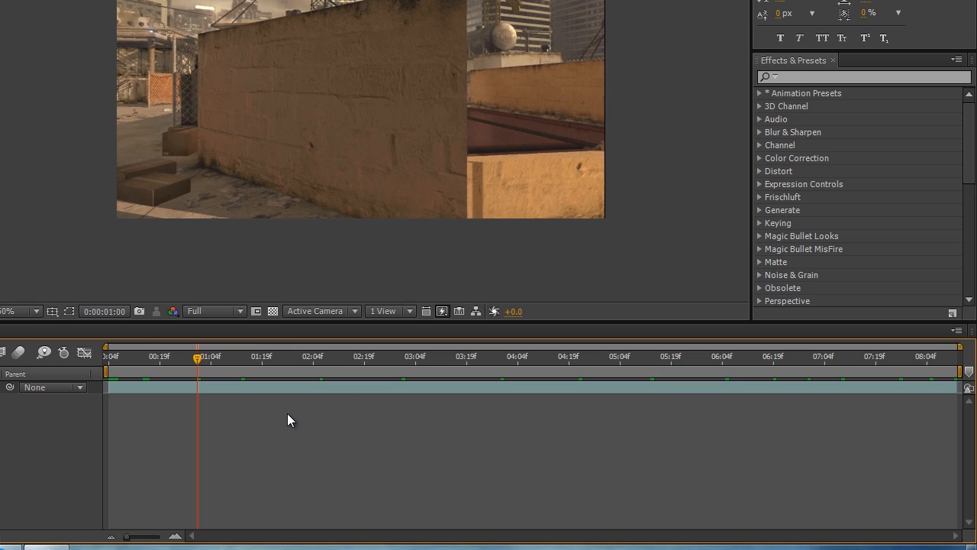
left_click(289, 386)
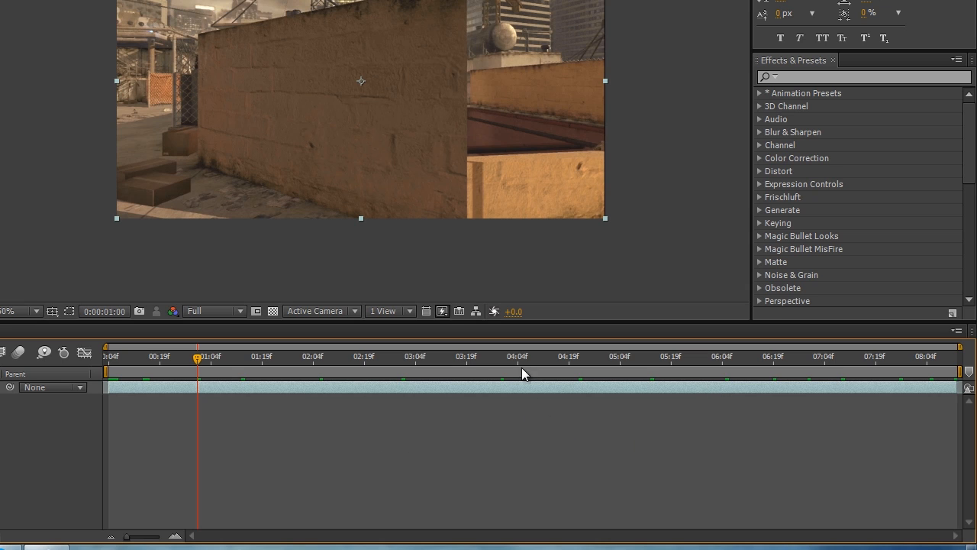
left_click(451, 363)
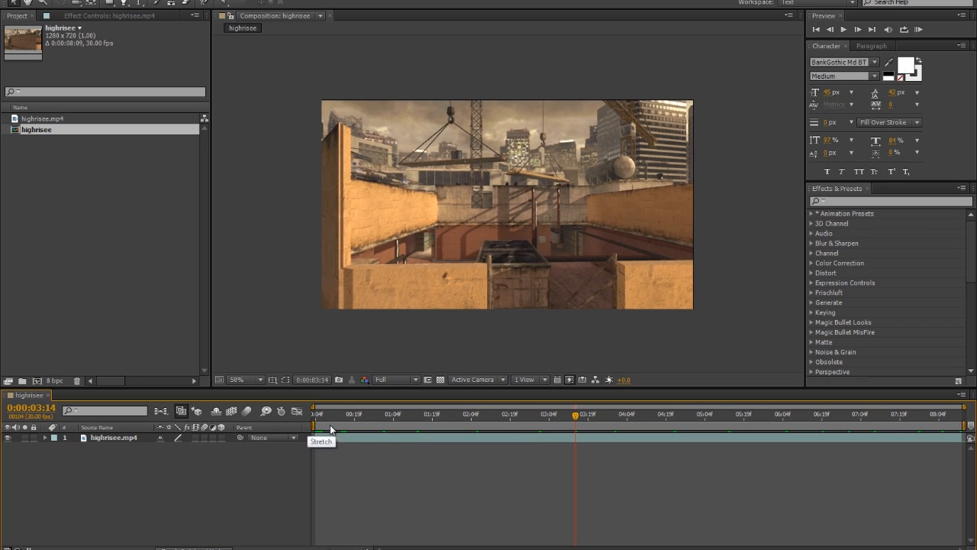
left_click(49, 120)
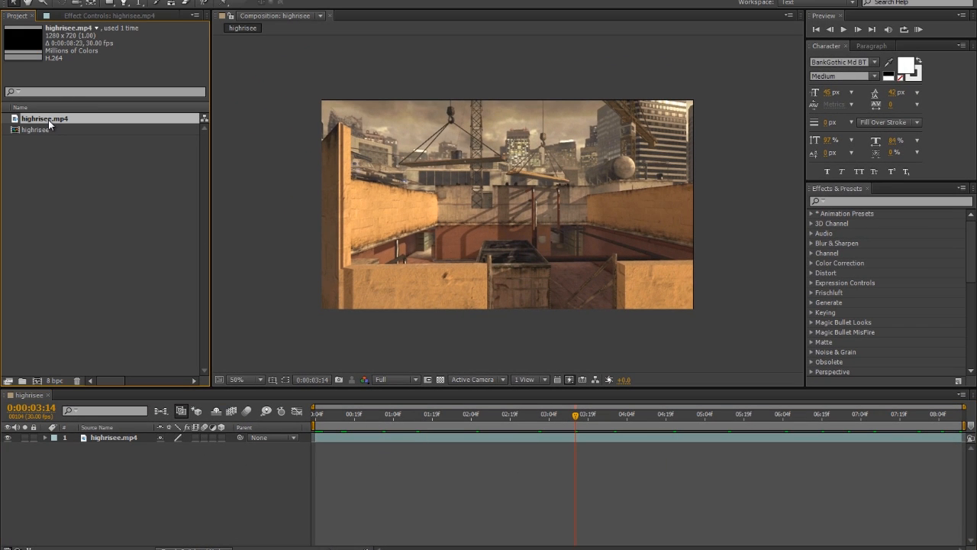
left_click(338, 515)
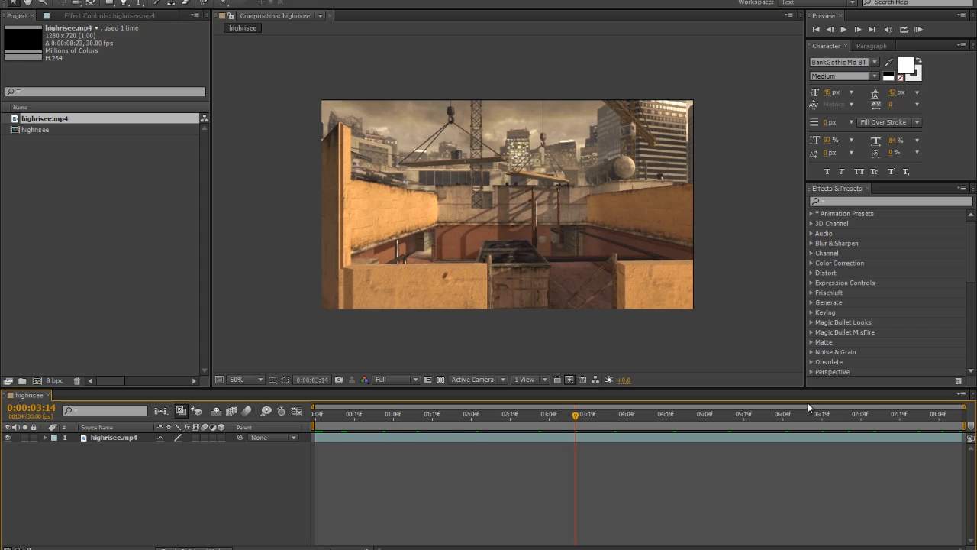
left_click(744, 437)
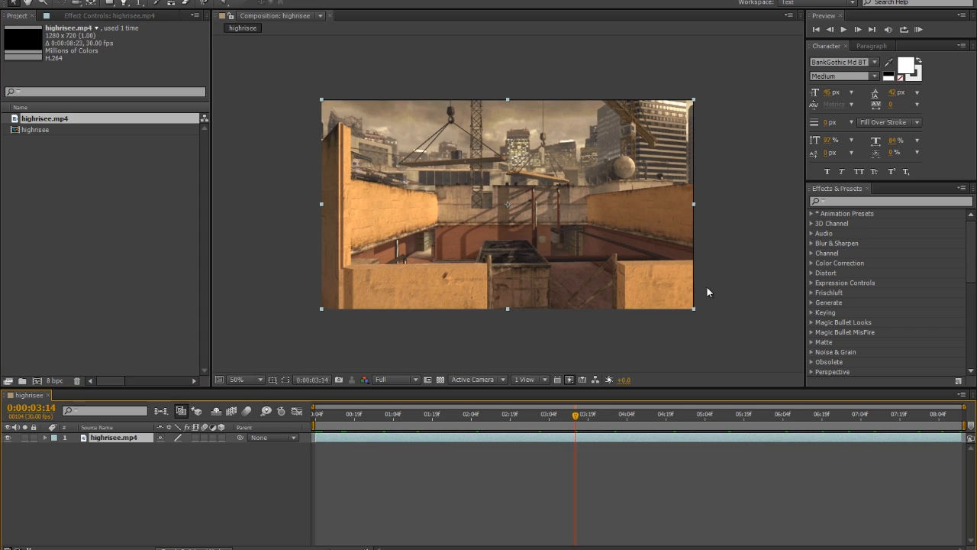
left_click(564, 491)
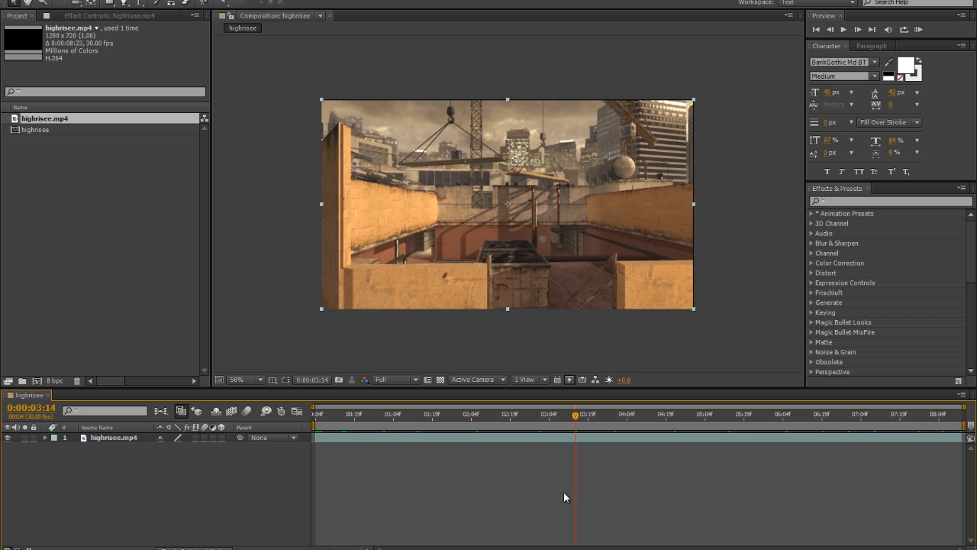
Return to the beginning of the clip at 0:00:00:04 and run Track Camera on the highrisee.mp4 layer
left_click(314, 414)
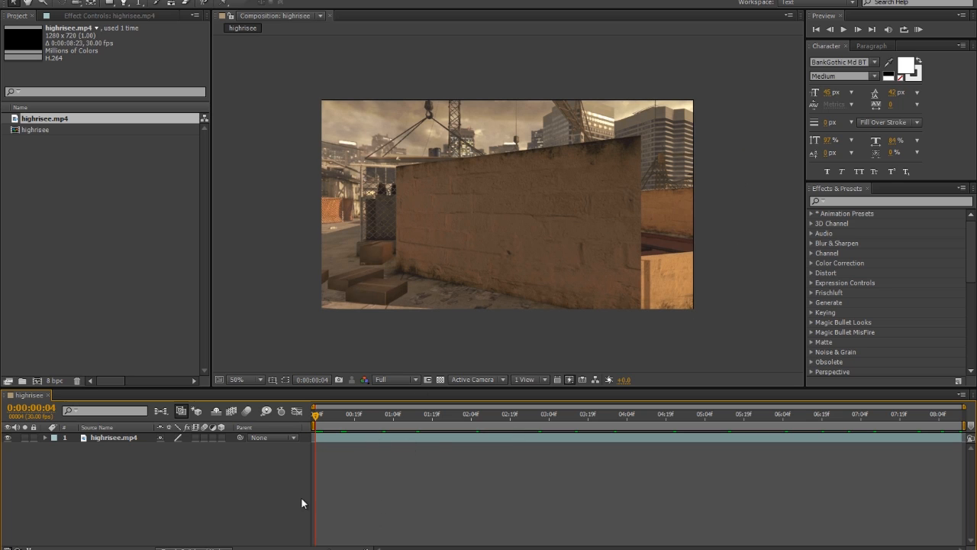
right_click(422, 438)
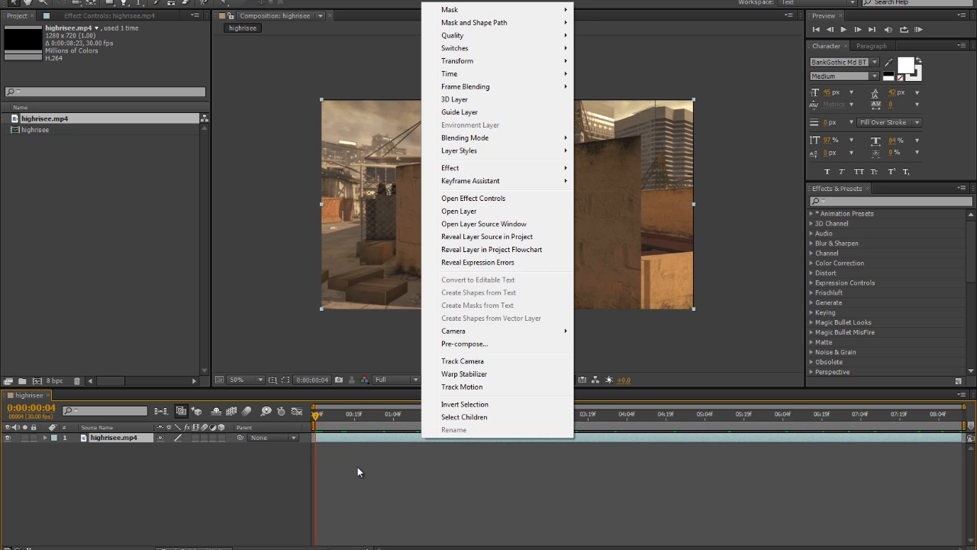
left_click(357, 467)
left_click(369, 439)
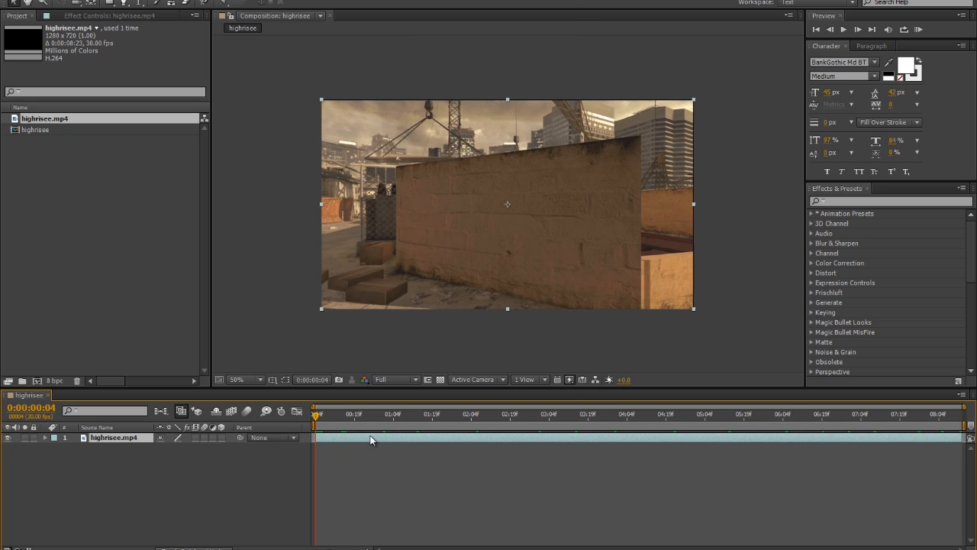
right_click(374, 436)
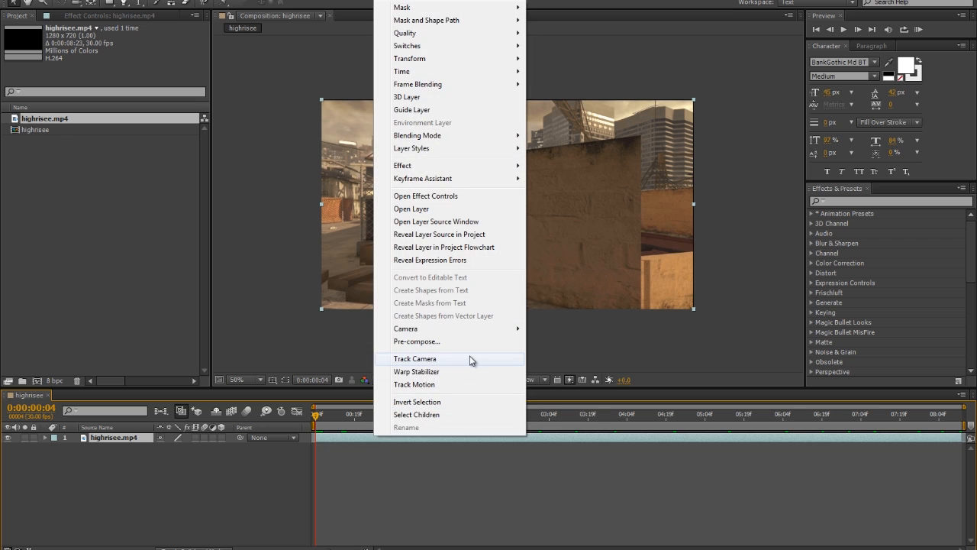
left_click(470, 358)
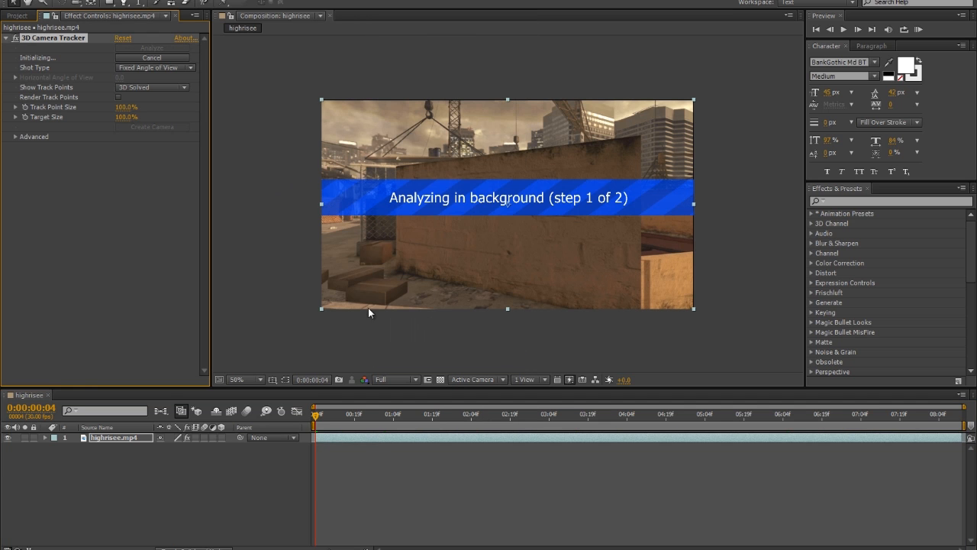
left_click(268, 548)
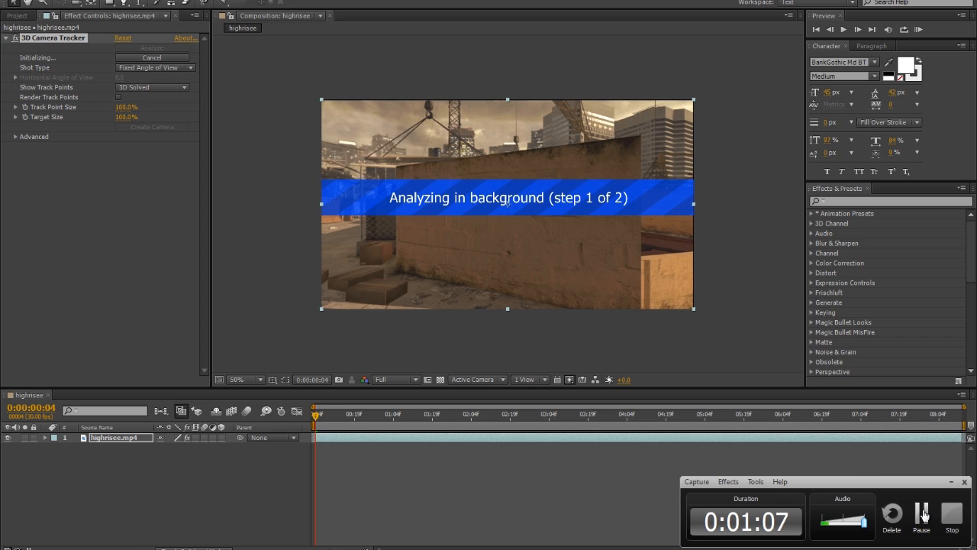
left_click(926, 516)
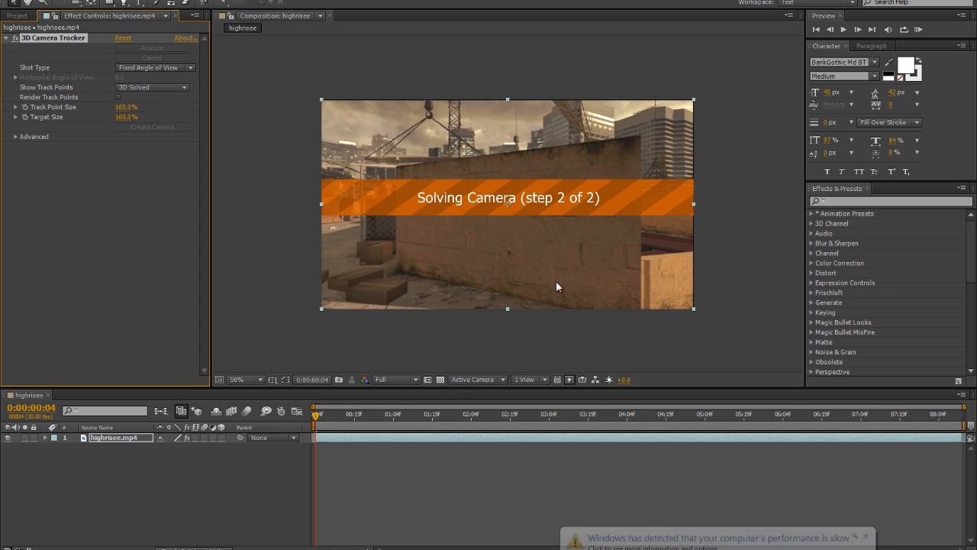
left_click(871, 535)
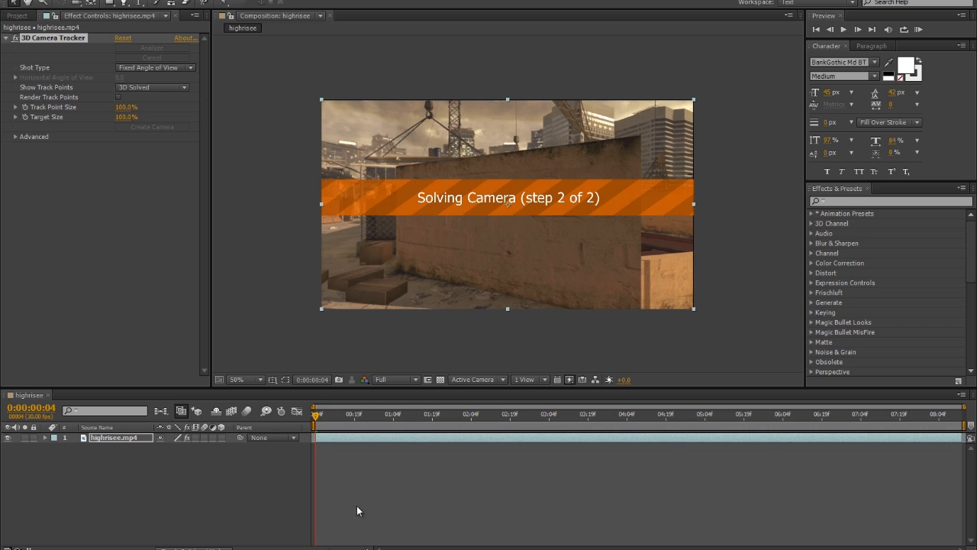
left_click(471, 548)
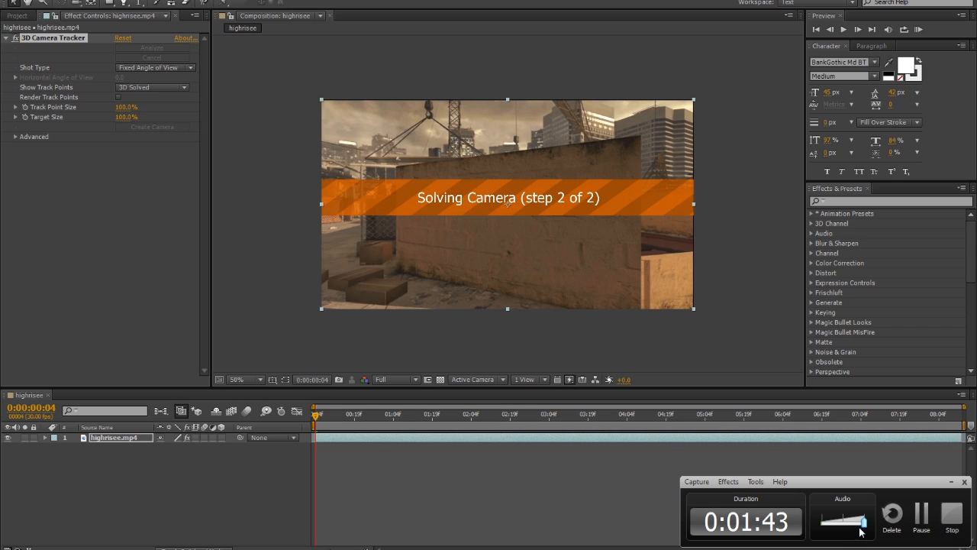
left_click(922, 519)
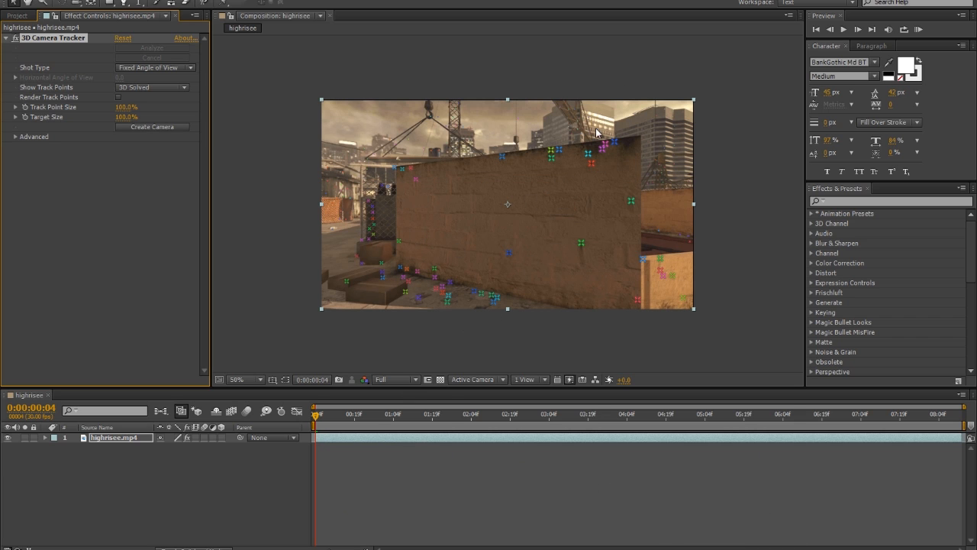
At 0:00:03:22, create a text layer with its tracker camera from the track point on the front wall beside the metal container
left_click(356, 418)
left_click(583, 418)
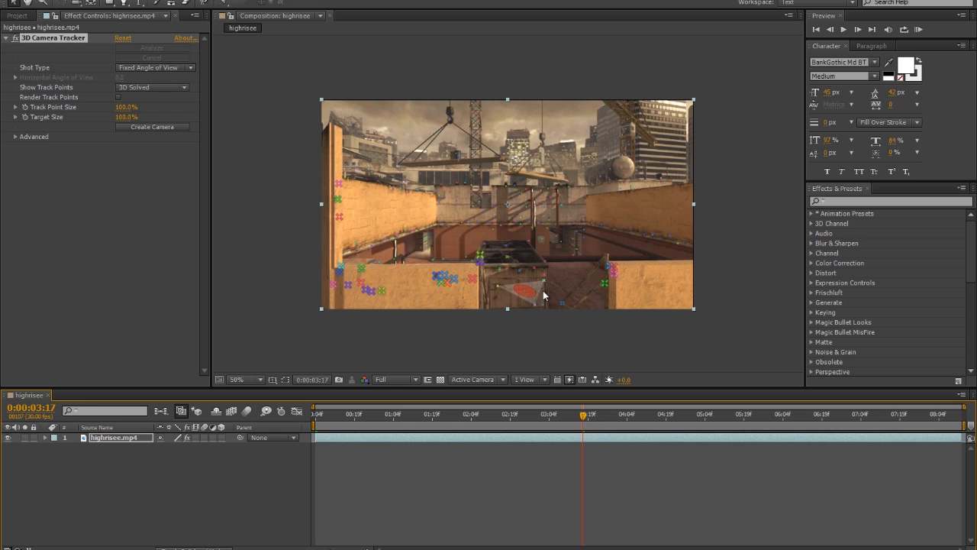
left_click(381, 292)
mouse_move(589, 422)
left_mouse_down()
mouse_move(604, 420)
mouse_move(595, 420)
left_mouse_up()
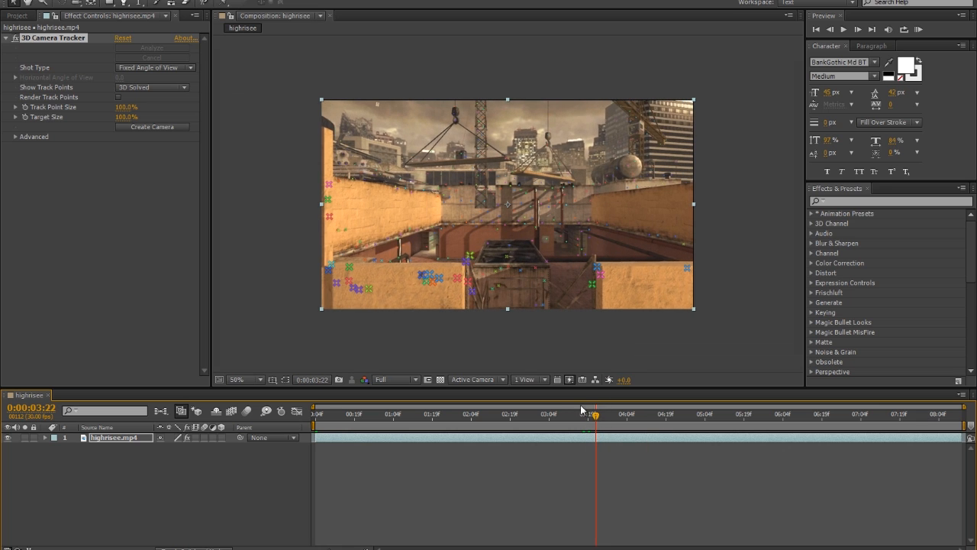
right_click(462, 286)
left_click(500, 287)
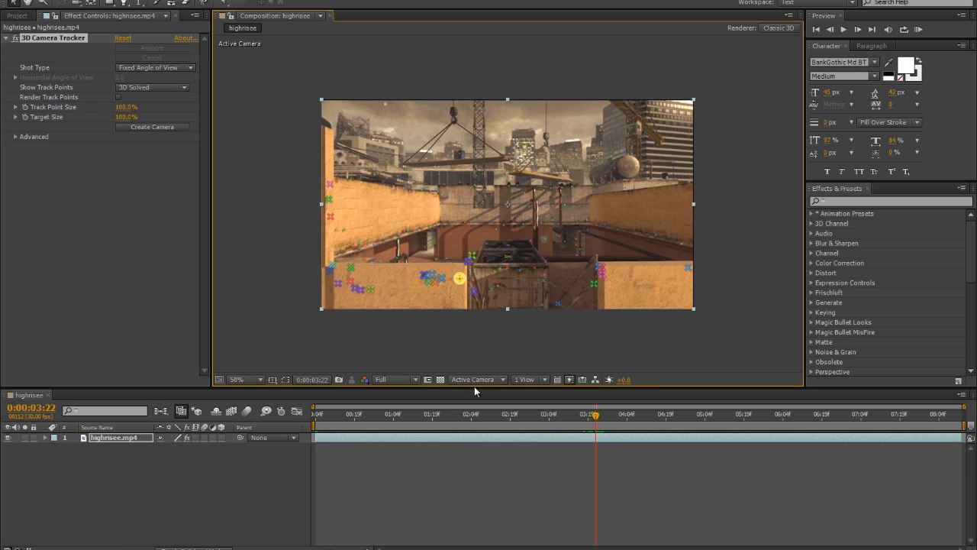
right_click(459, 280)
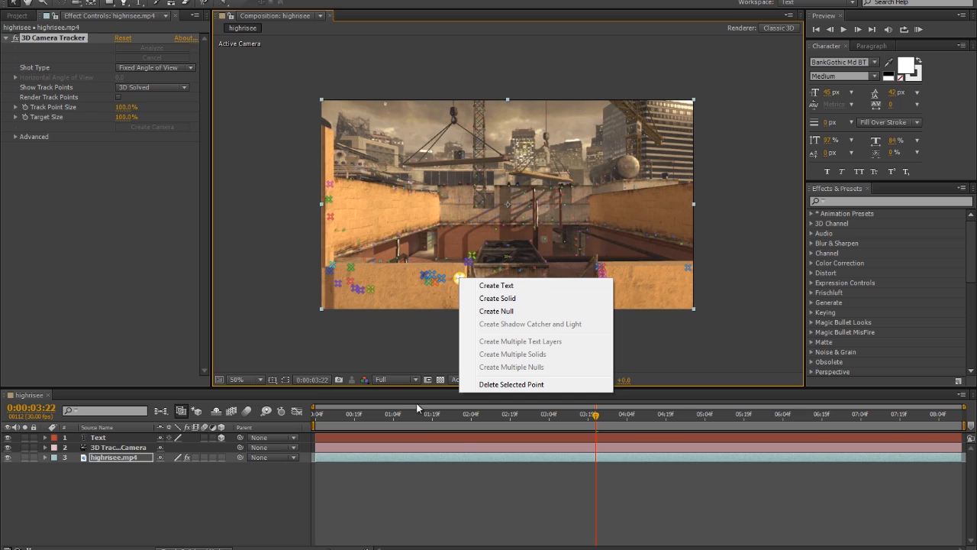
left_click(443, 494)
Scale the Text layer up to about 1408% so the word spans the wall and the container
left_click(416, 449)
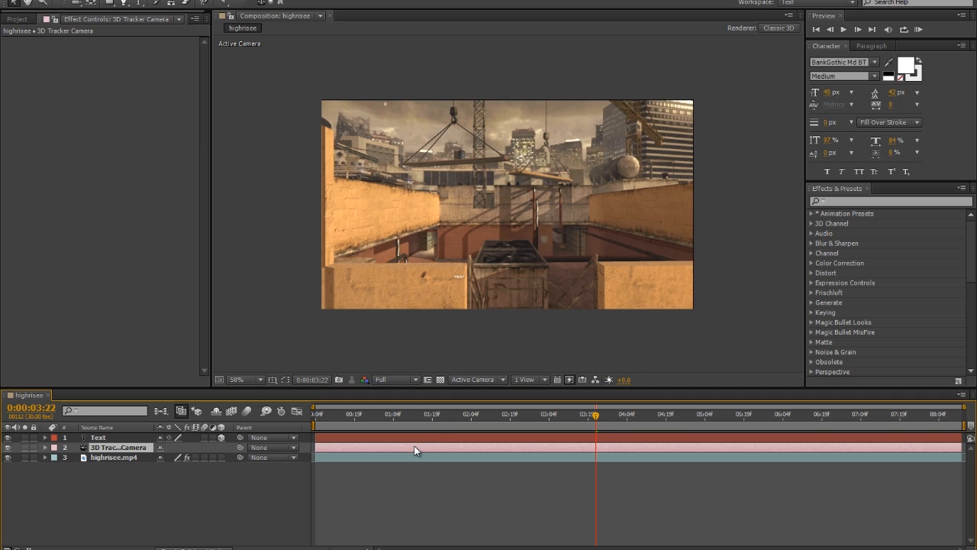
left_click(426, 437)
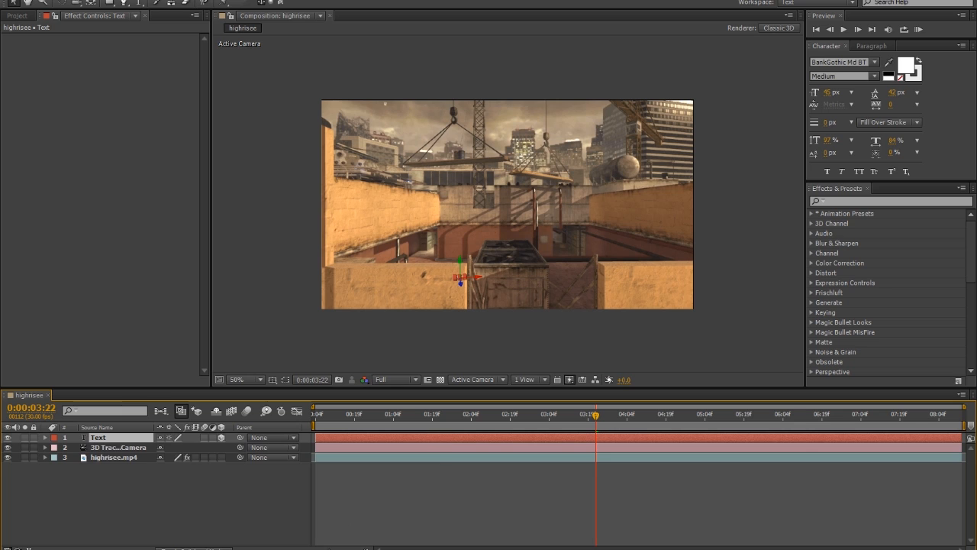
key("s")
left_click_drag(172, 447, 904, 415)
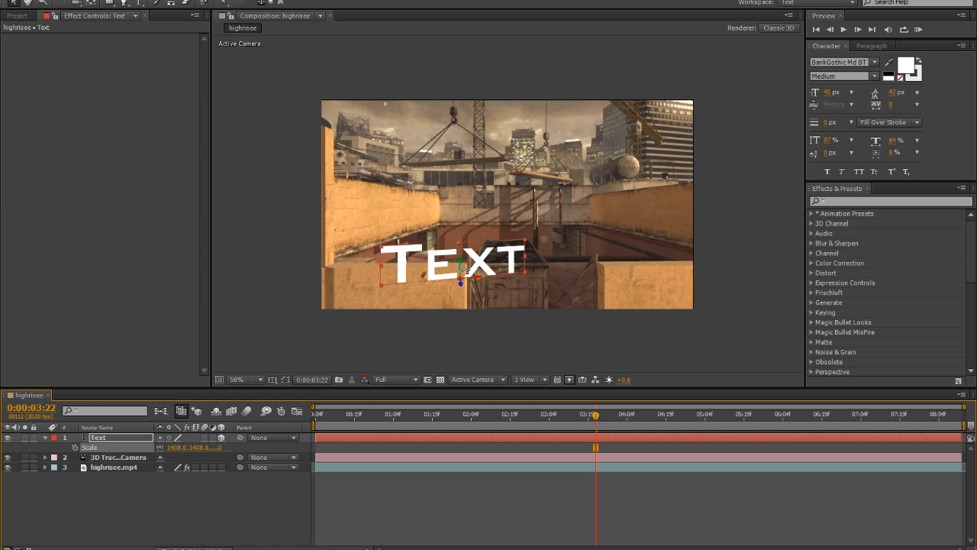
Set the Text layer's Y Rotation to 13° and move the text up above the metal container between the walls
key("r")
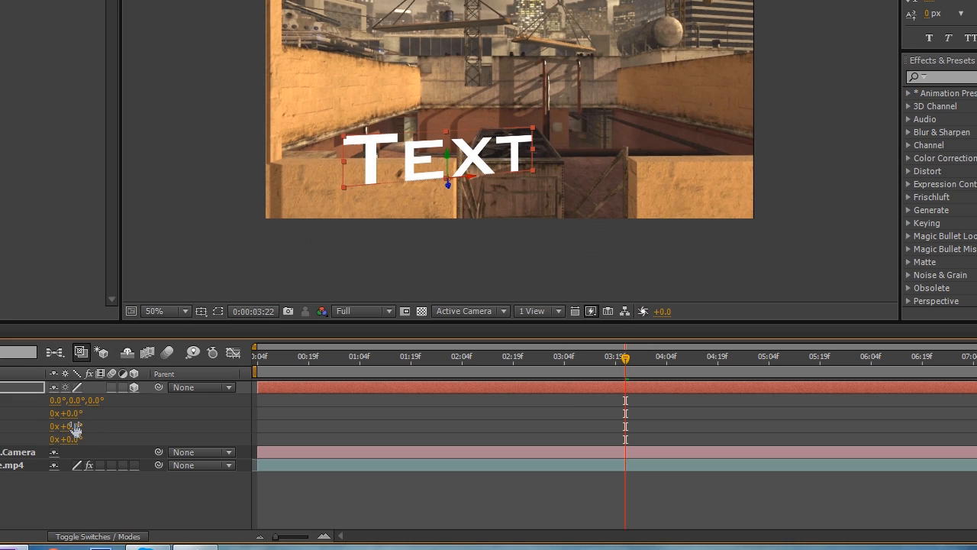
left_click_drag(130, 450, 136, 449)
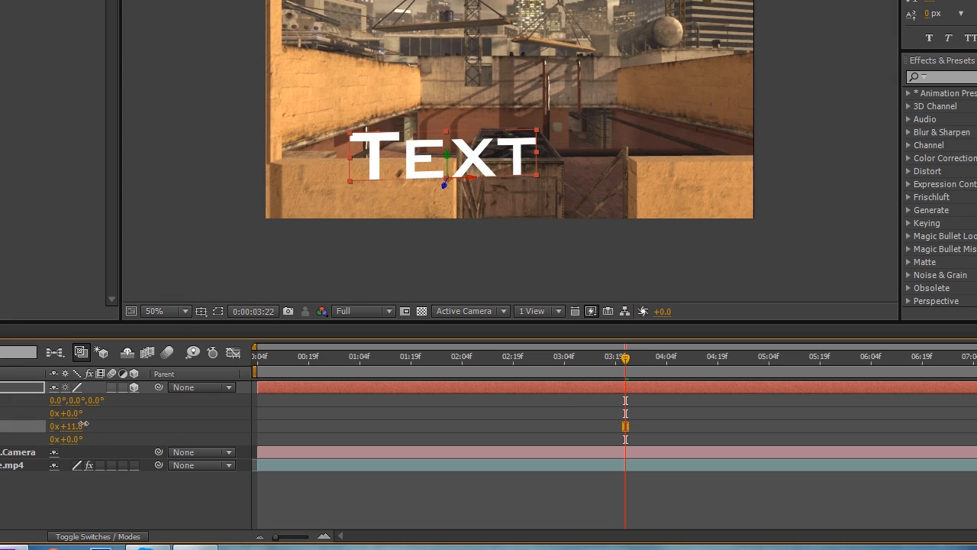
left_click_drag(82, 425, 85, 425)
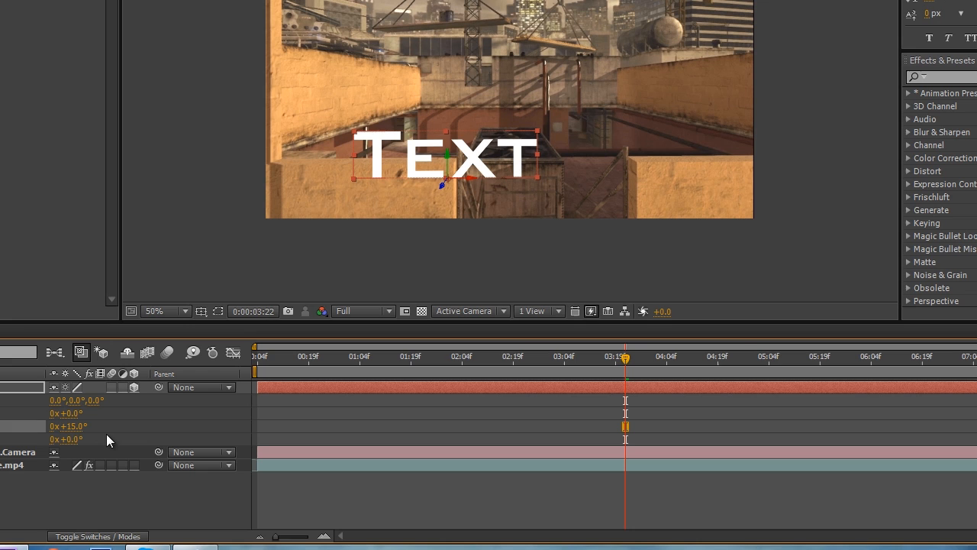
left_click(78, 427)
type("13")
key("Return")
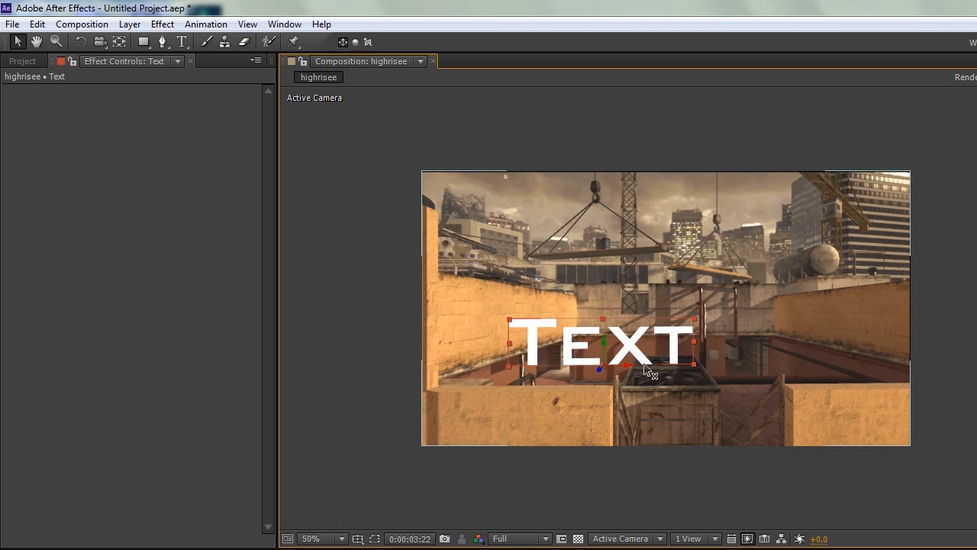
left_click_drag(646, 369, 698, 341)
left_click(934, 459)
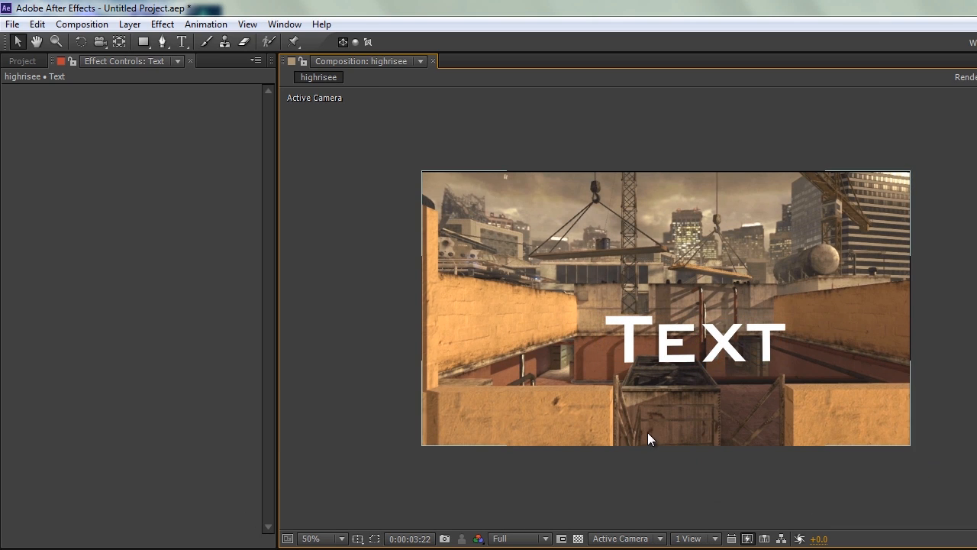
Replace the 3D text layer's wording with TUTORIAL
left_click(186, 41)
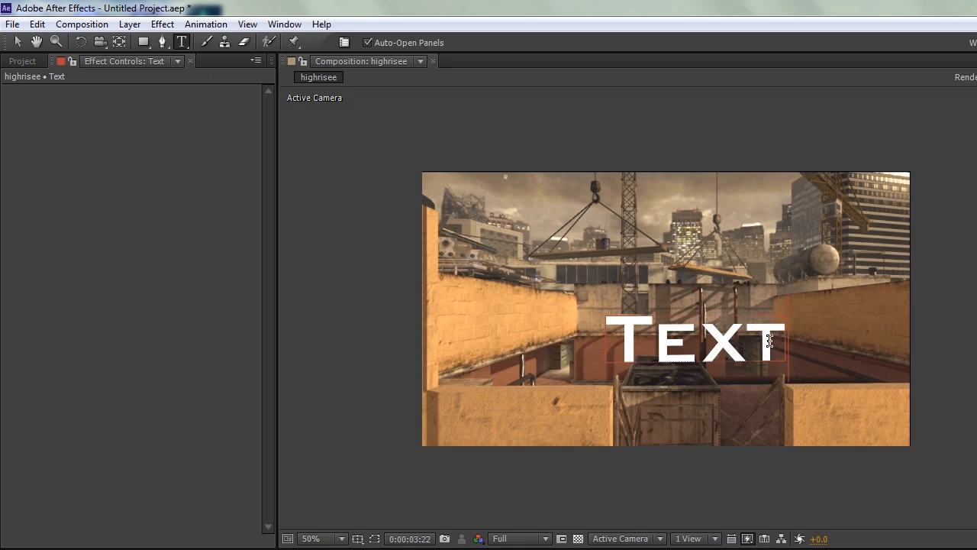
left_click_drag(786, 345, 561, 336)
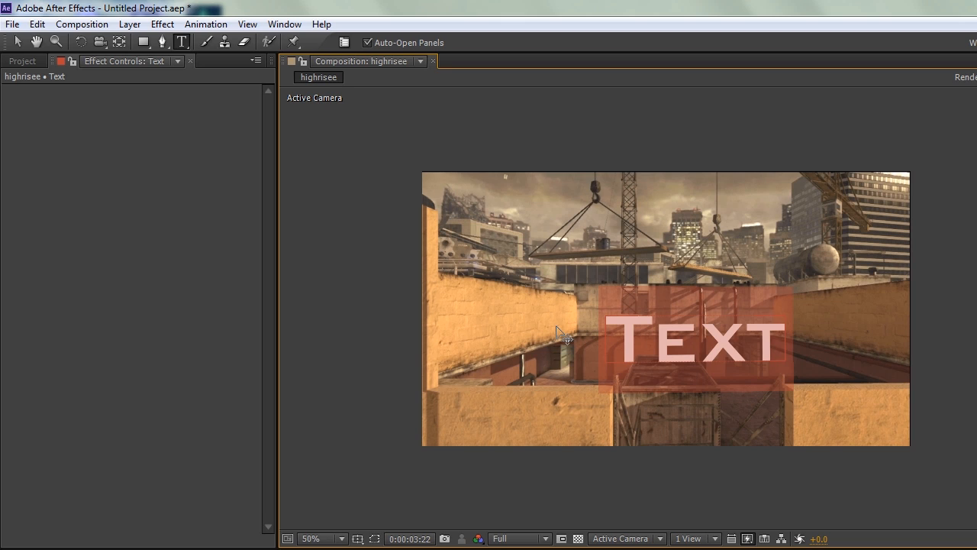
type("TUTORIAL")
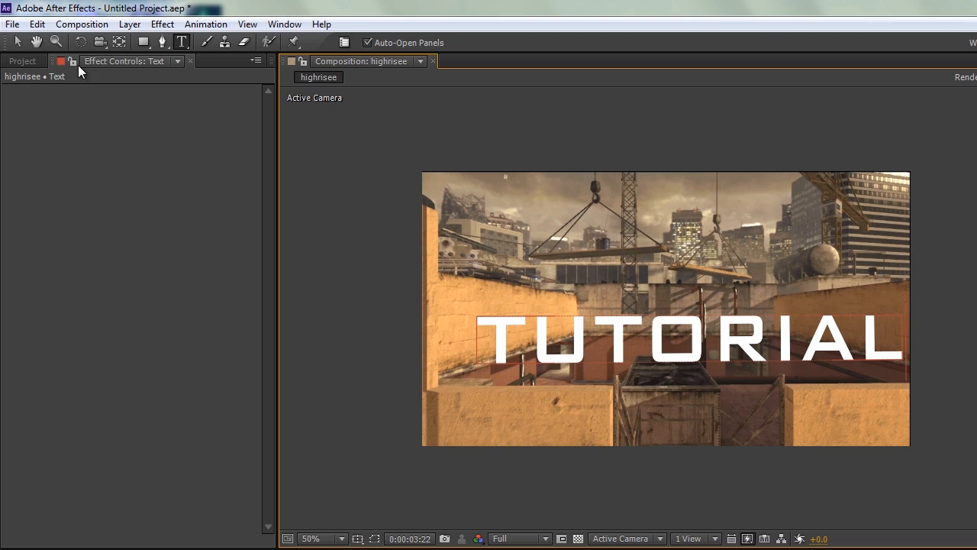
left_click(16, 43)
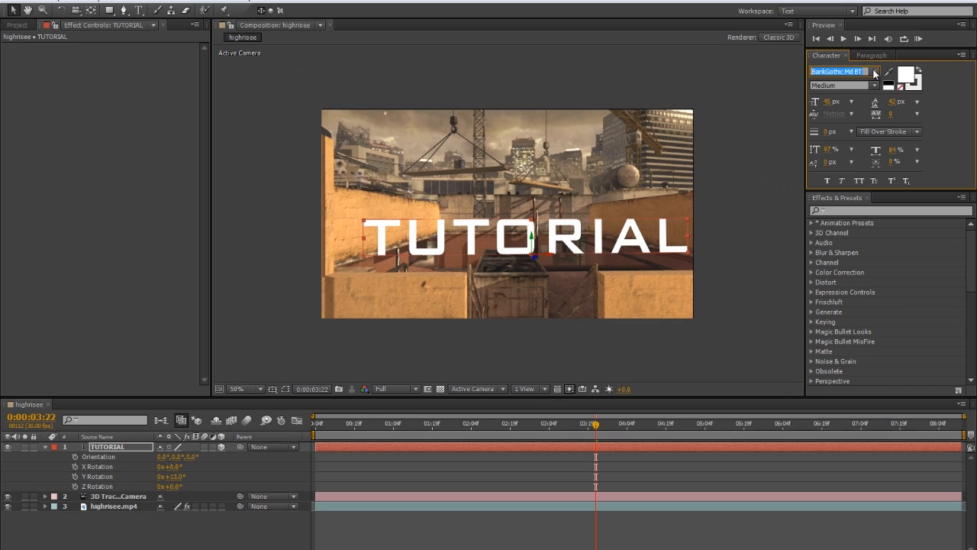
Change the TUTORIAL text's font to Bebas
left_click(875, 71)
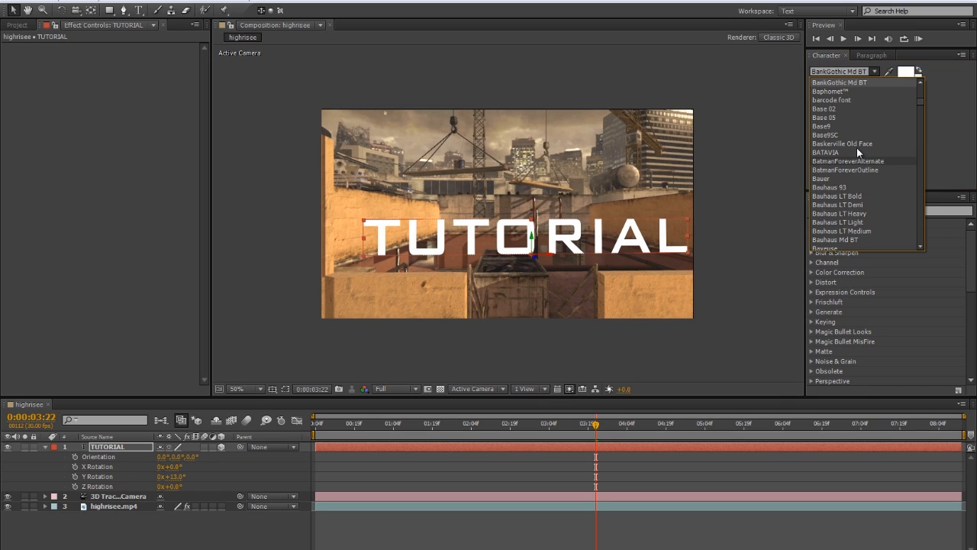
scroll(839, 155, "down", 5)
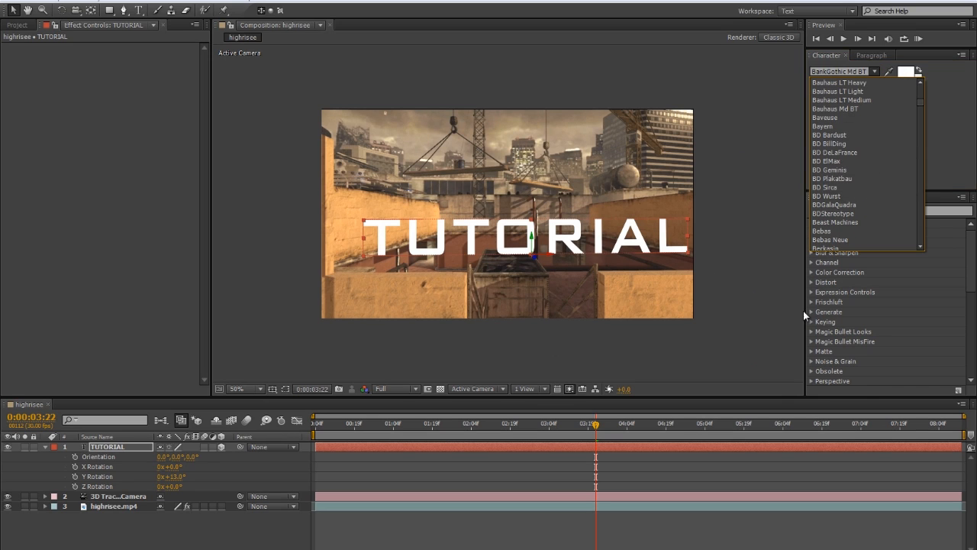
left_click(850, 230)
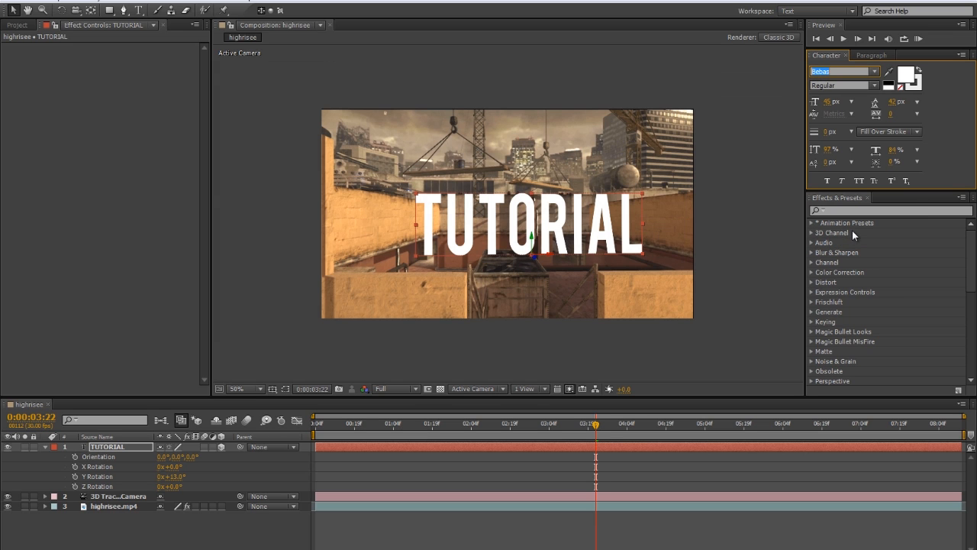
Reduce the TUTORIAL text's height slightly by lowering its upper edge, and deselect the layer
left_click(770, 293)
left_click(550, 220)
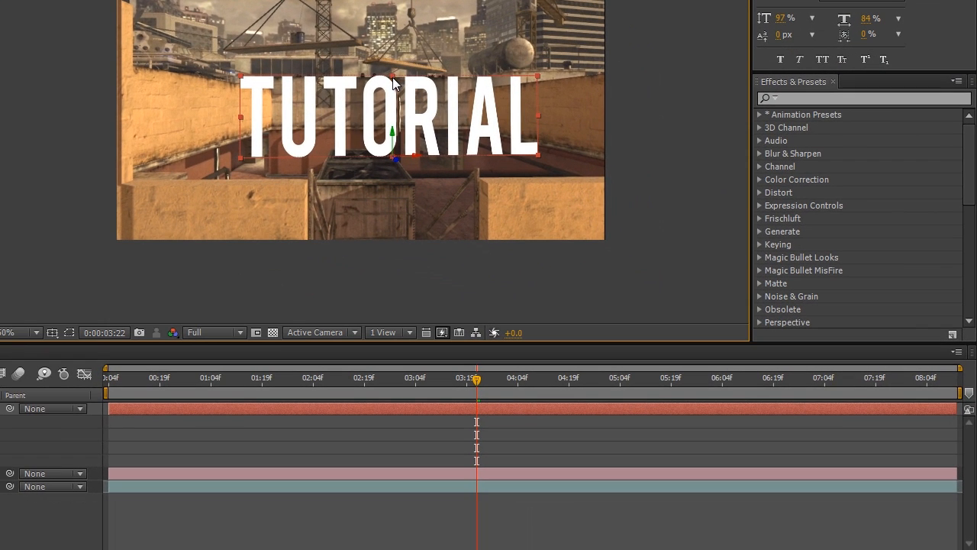
left_click_drag(393, 77, 393, 87)
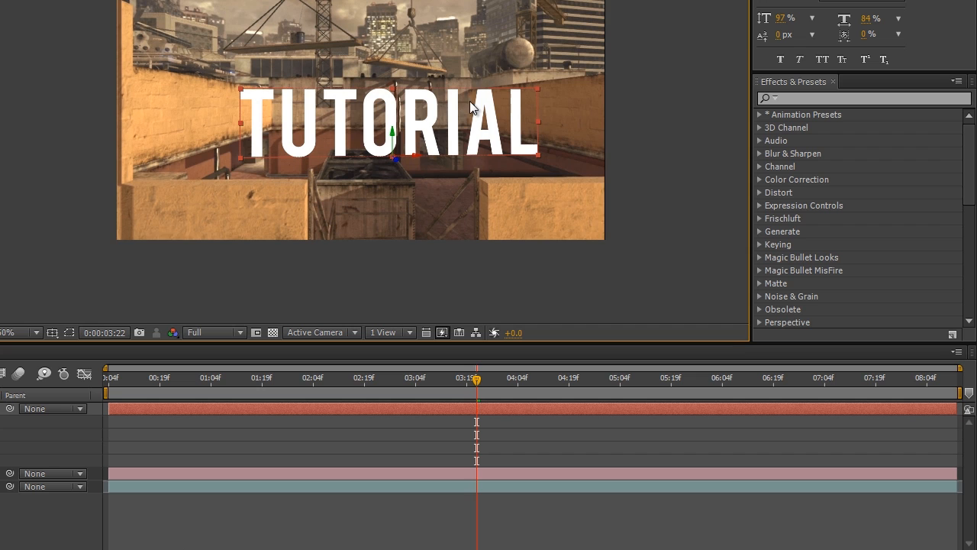
left_click(661, 153)
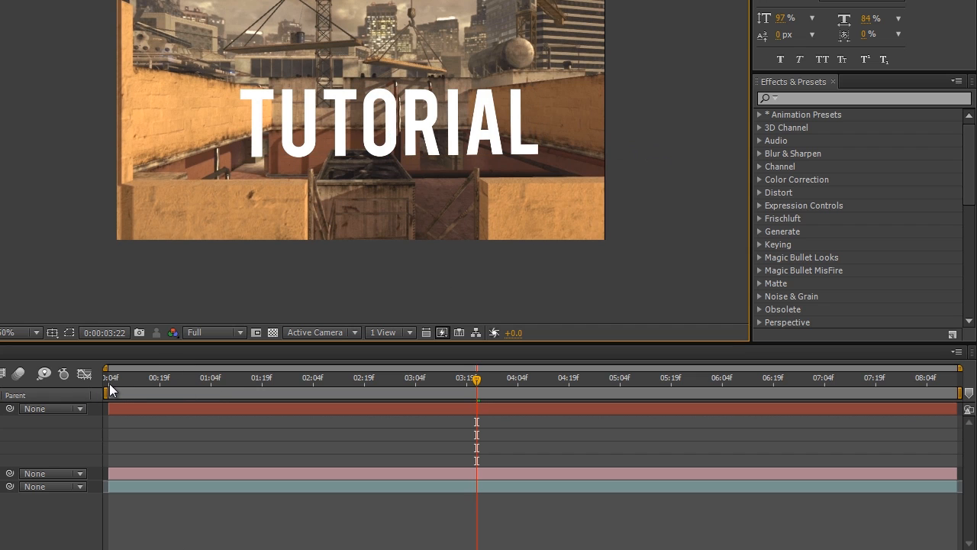
Scrub through the highrisee timeline to check how the TUTORIAL text follows the camera movement
left_click_drag(113, 383, 553, 379)
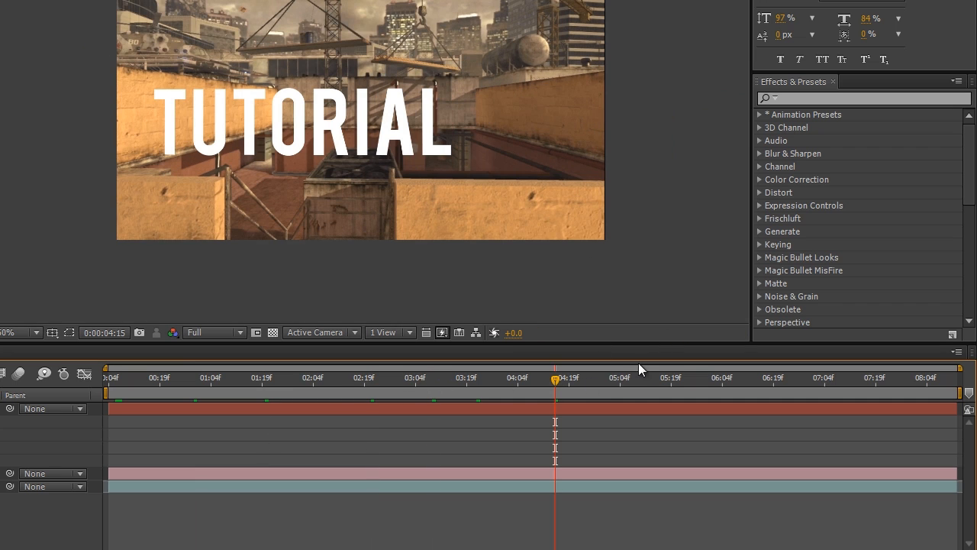
left_click_drag(639, 364, 894, 380)
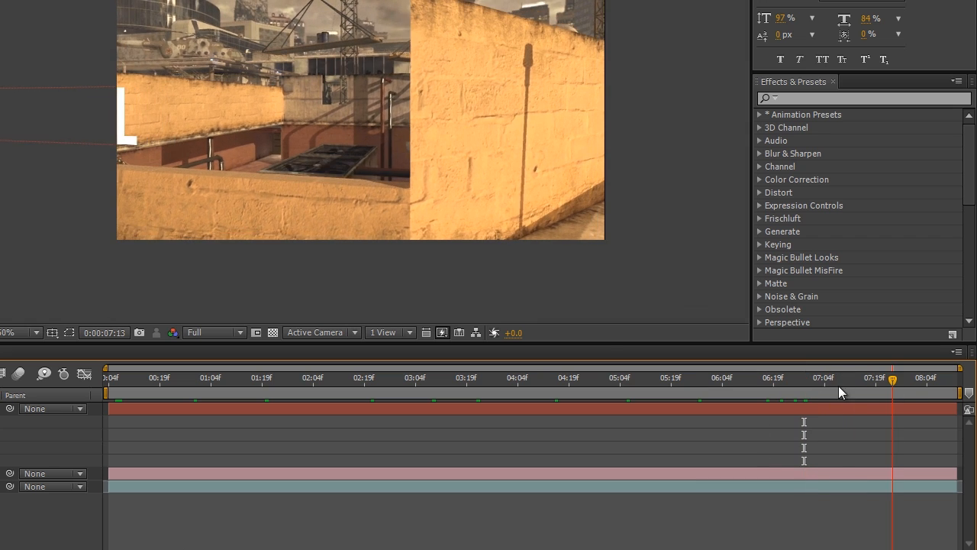
left_click(430, 387)
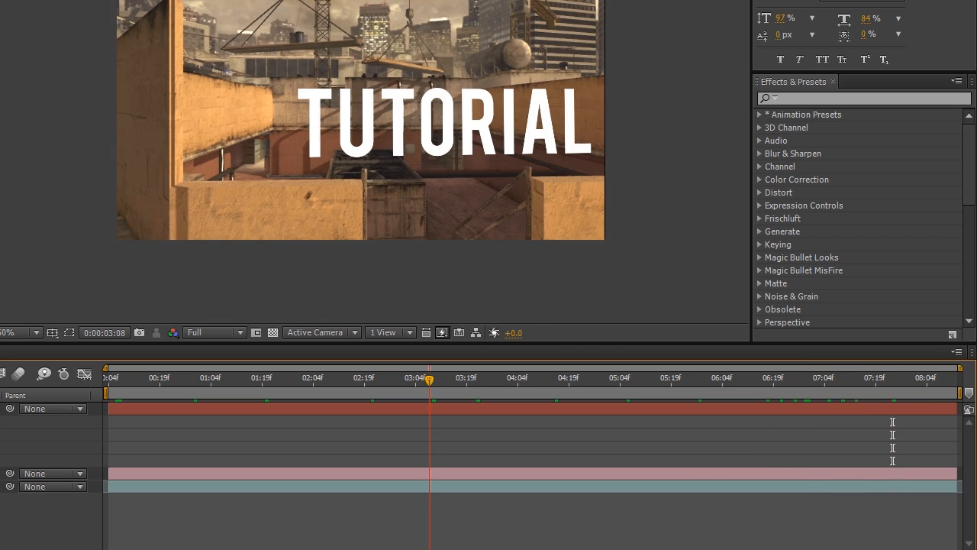
left_click(570, 322)
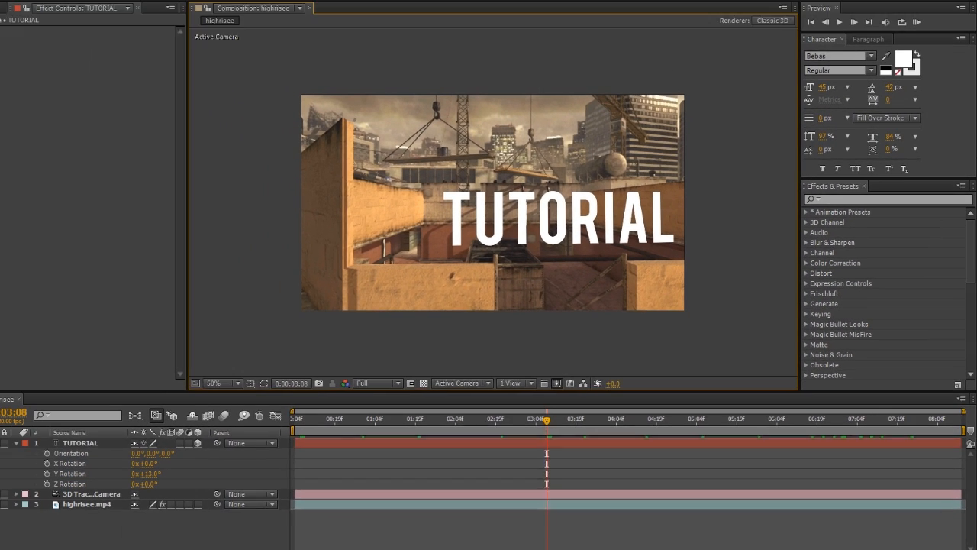
Create a 1280 × 720 composition at 59.94 fps named Main Comp with a duration of 0;01;24;35
left_click(14, 26)
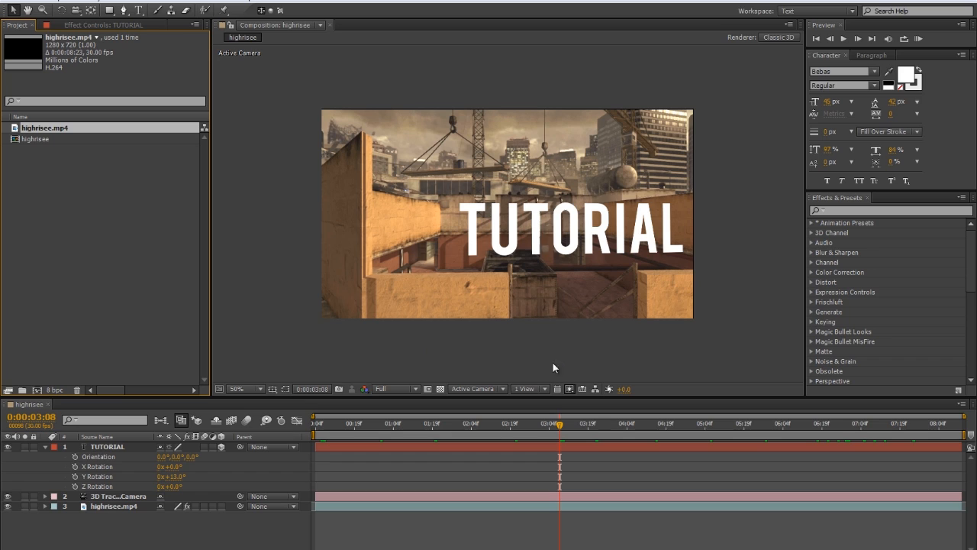
left_click(82, 202)
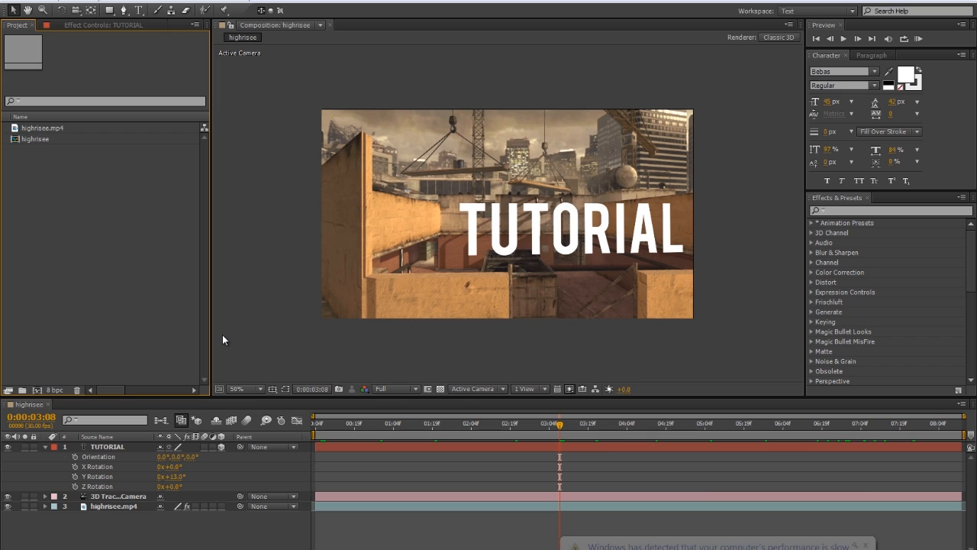
key("ctrl+n")
left_click(868, 543)
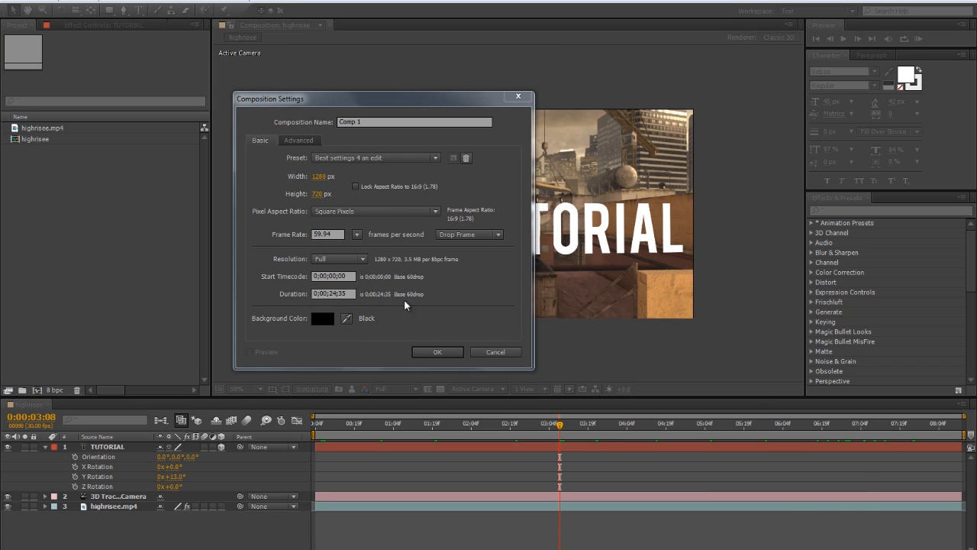
left_click(301, 120)
type("Main Comp")
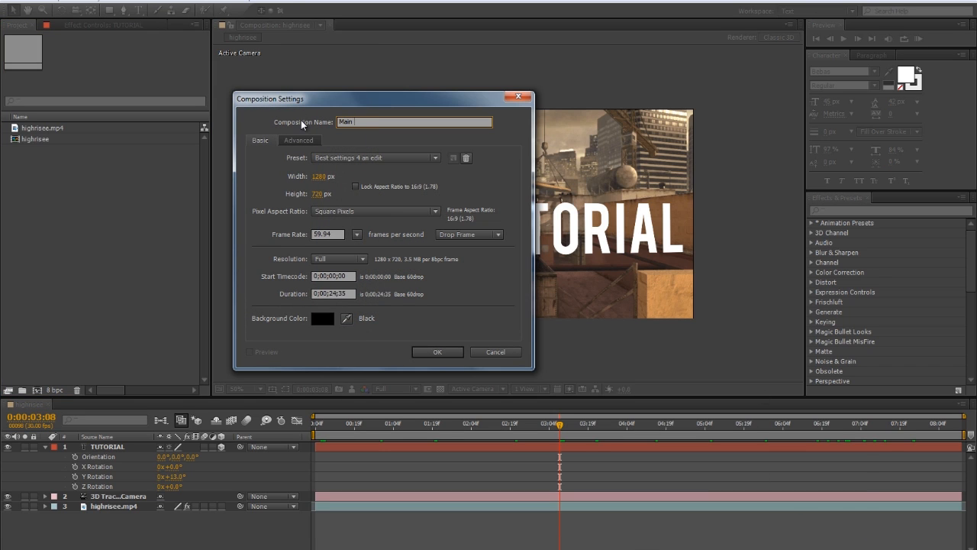
left_click(326, 293)
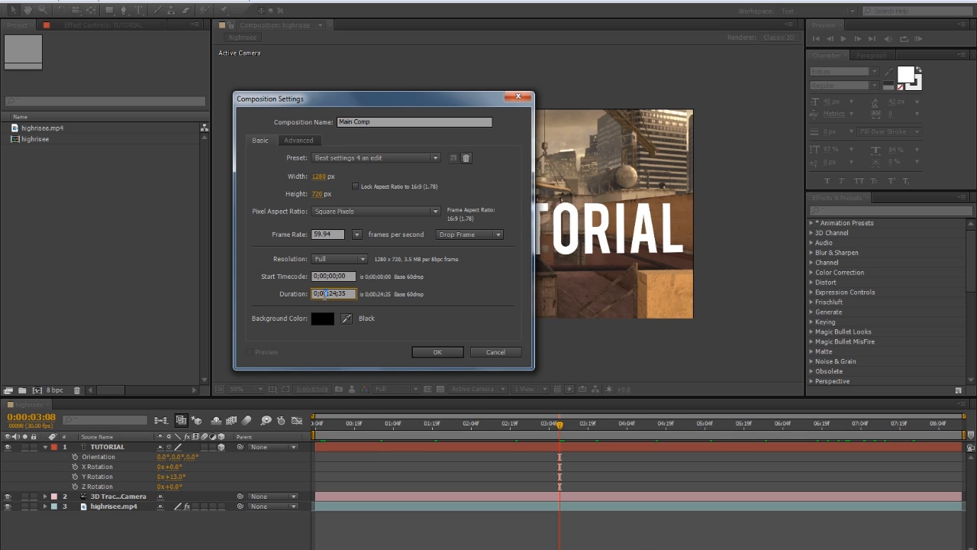
left_click(429, 350)
Add the highrisee composition to Main Comp starting at 0;00;00;00 and set its Scale to 101%
left_click_drag(19, 156, 403, 490)
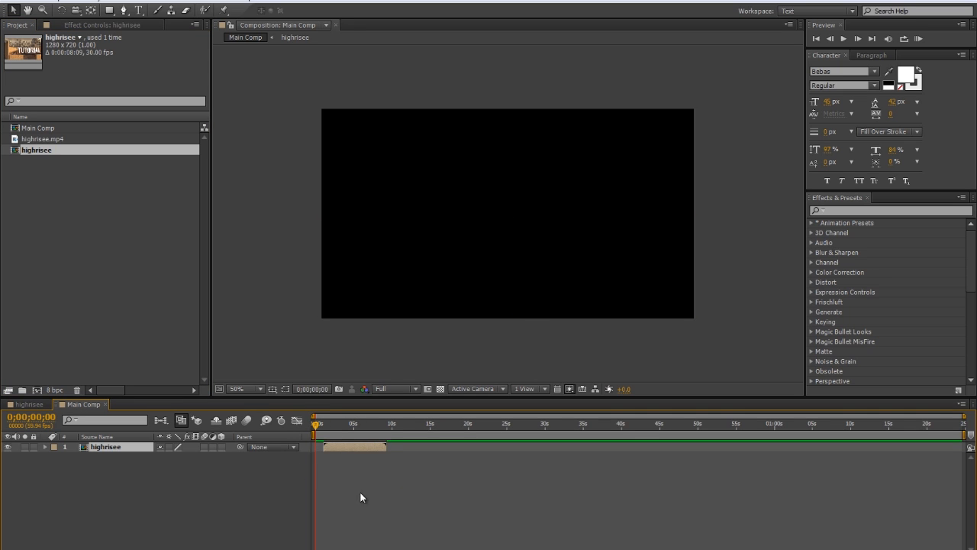
left_click_drag(377, 447, 369, 443)
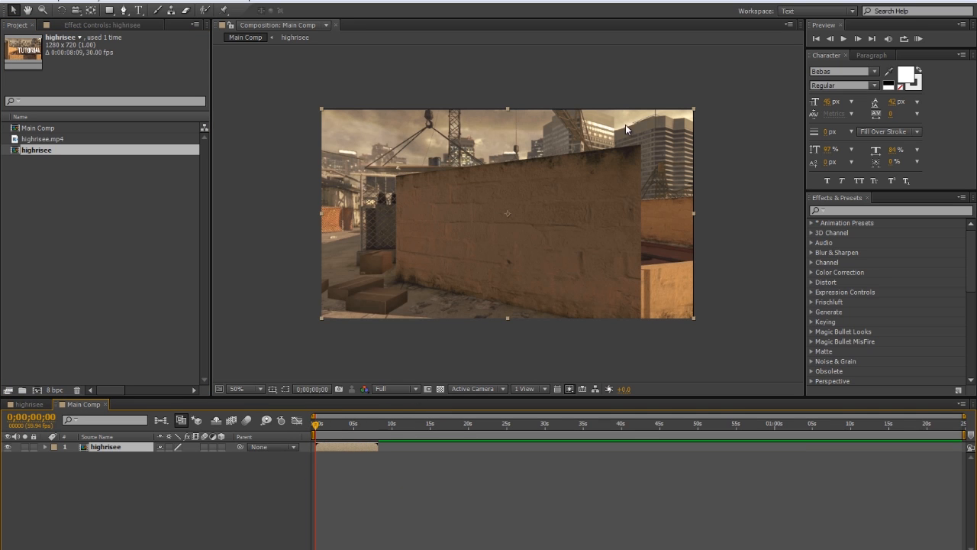
key("s")
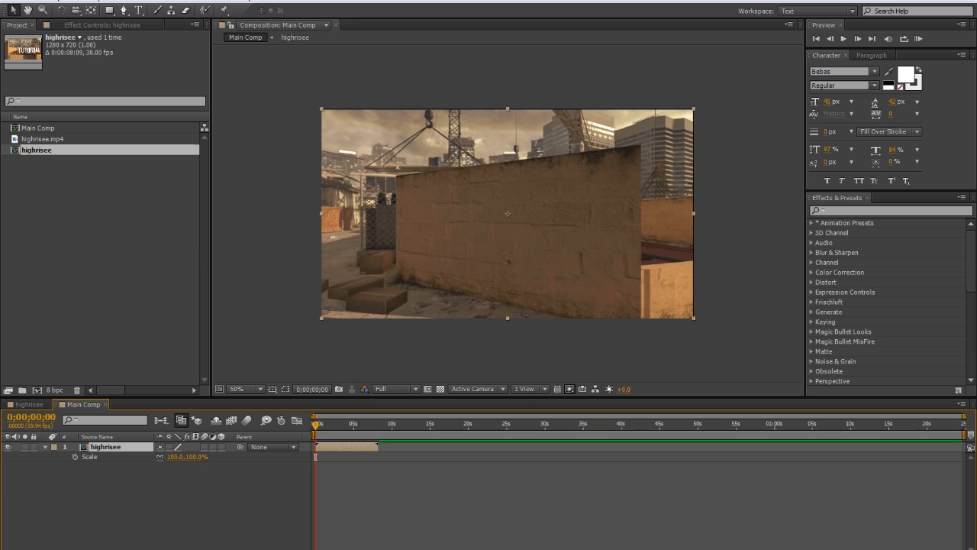
left_click(174, 456)
type("101")
key("Return")
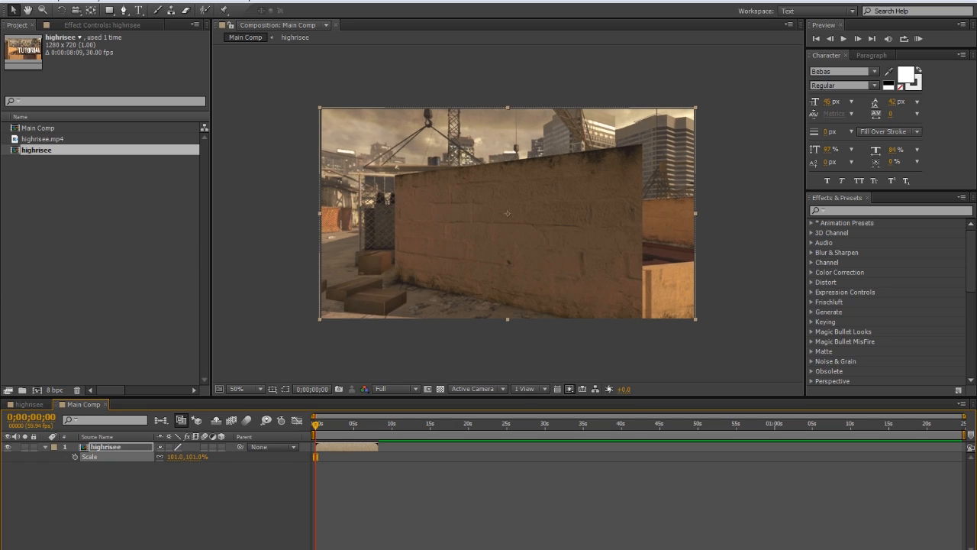
Add an adjustment layer above the highrisee layer and a black solid on top of it
left_click(394, 518)
key("ctrl+alt+y")
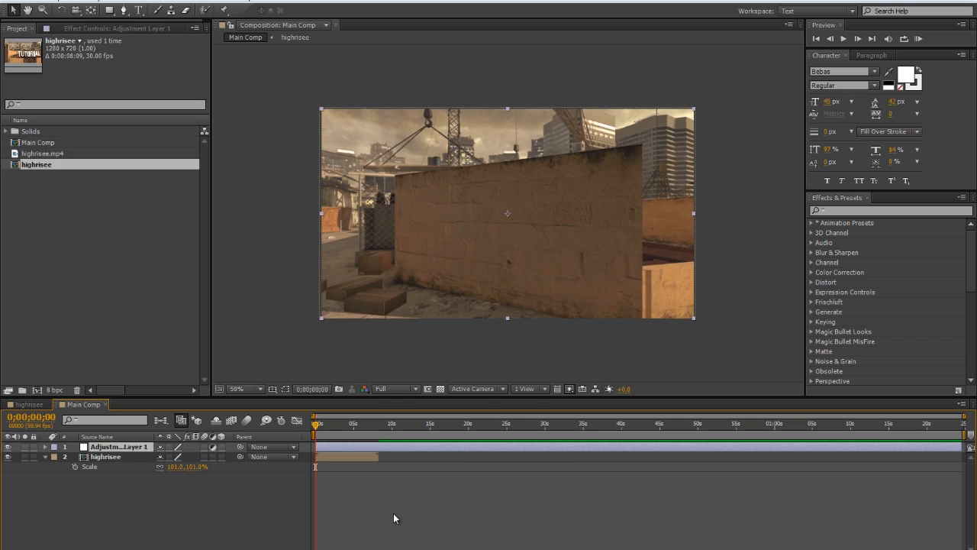
key("ctrl+y")
key("Return")
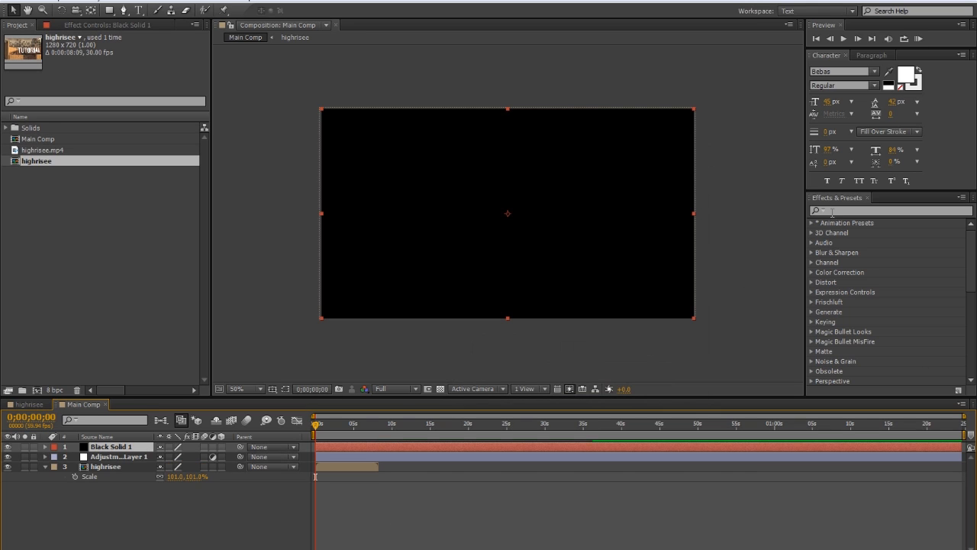
Find the CC Jaws effect and apply it to the black solid, clearing the effect search
left_click(831, 211)
type("cc jaws")
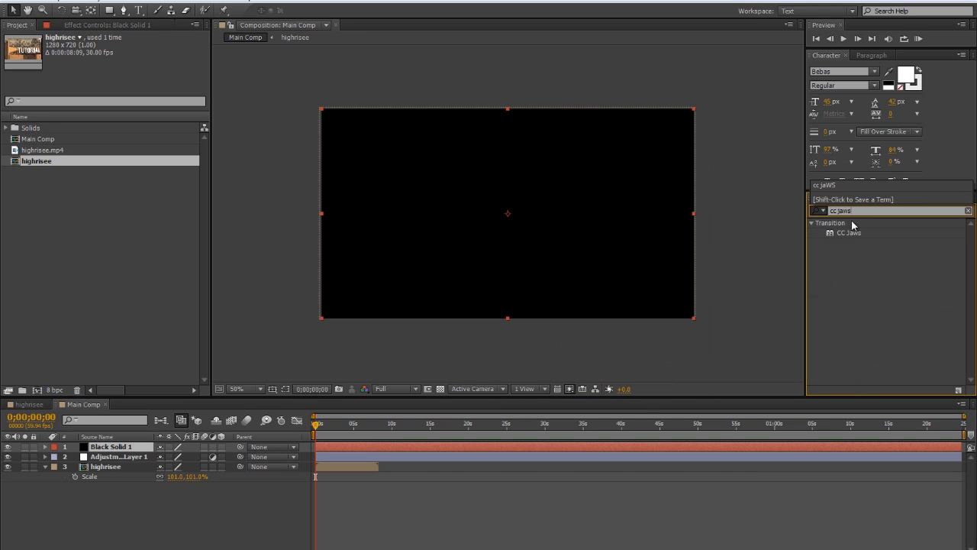
left_click_drag(850, 233, 473, 211)
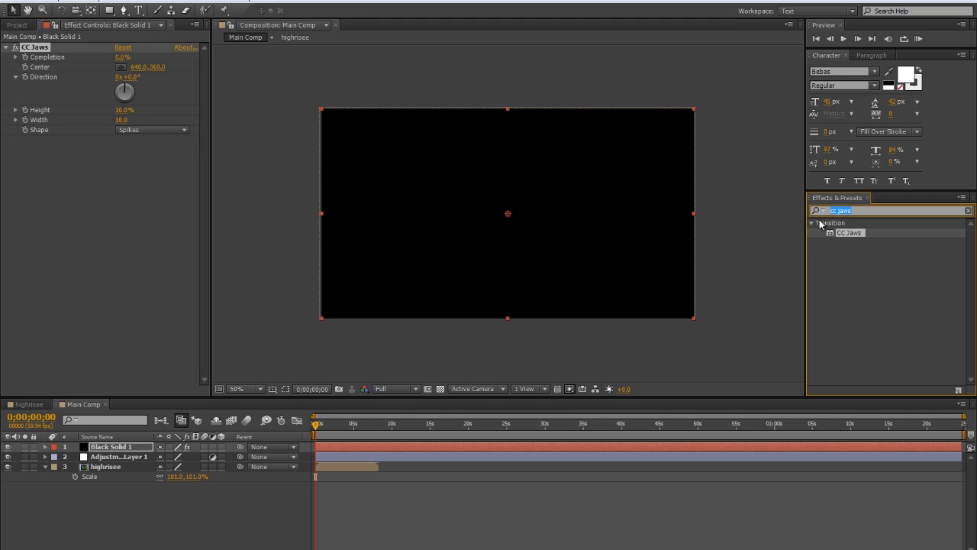
left_click(969, 210)
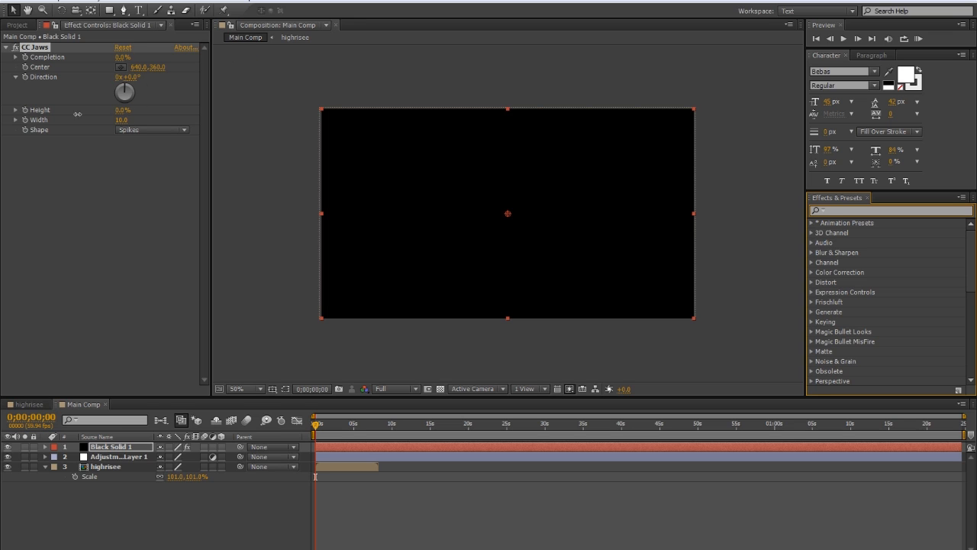
Form letterbox bars on the black solid with CC Jaws Height at 0% and Completion at 82%
left_click(123, 57)
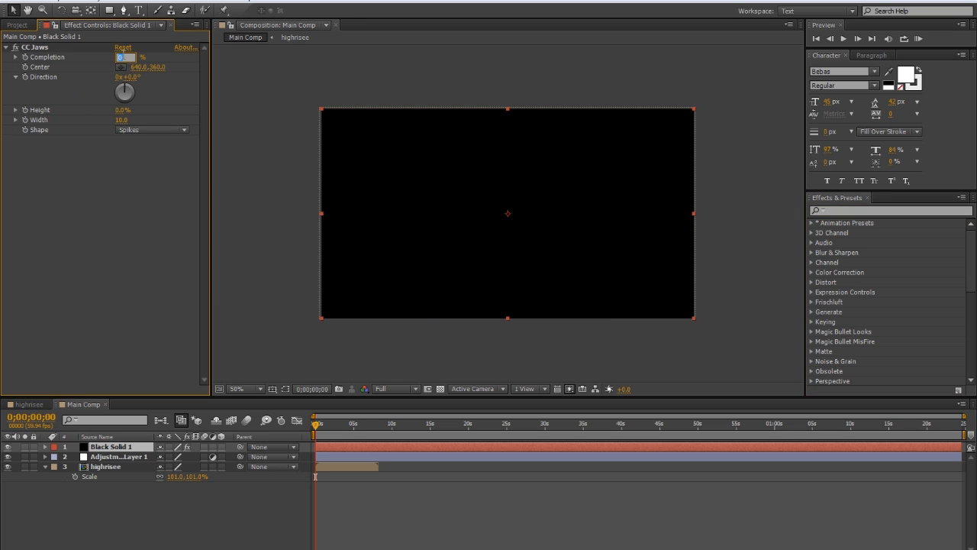
type("82")
key("Return")
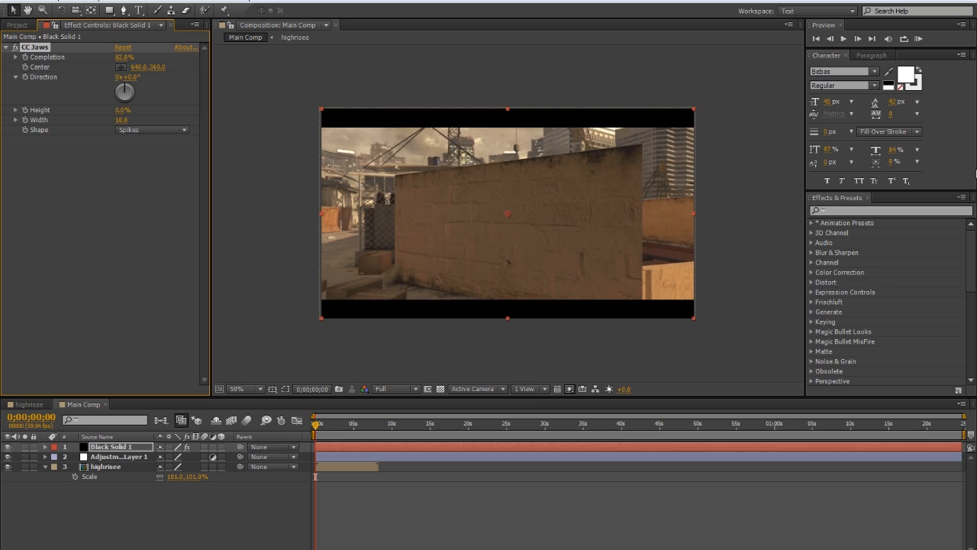
Apply the backyo edit cc preset from the CCs presets folder to the adjustment layer and preview the frame at 0;00;05;56
left_click(812, 223)
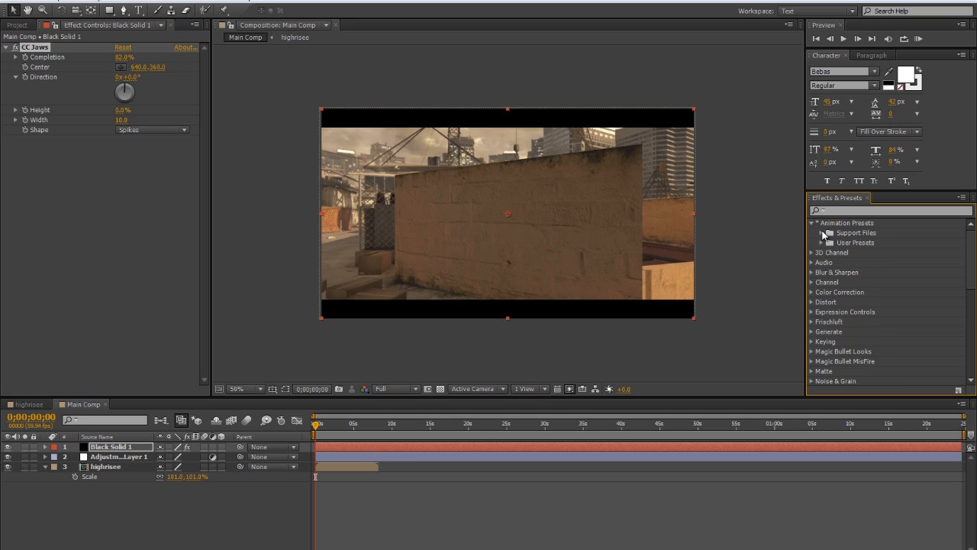
left_click(823, 233)
left_click(832, 252)
scroll(855, 271, "down", 1)
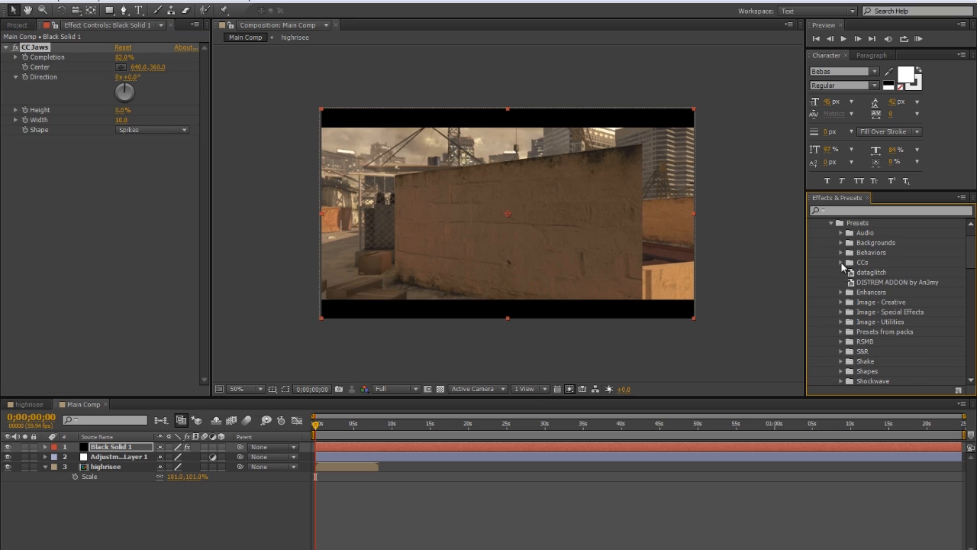
left_click(842, 262)
left_click_drag(885, 302, 415, 455)
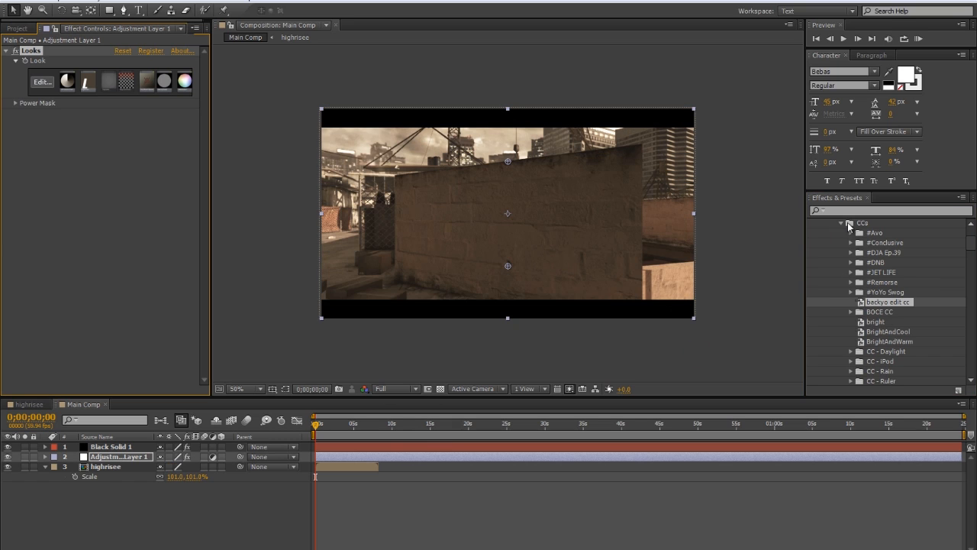
left_click(842, 223)
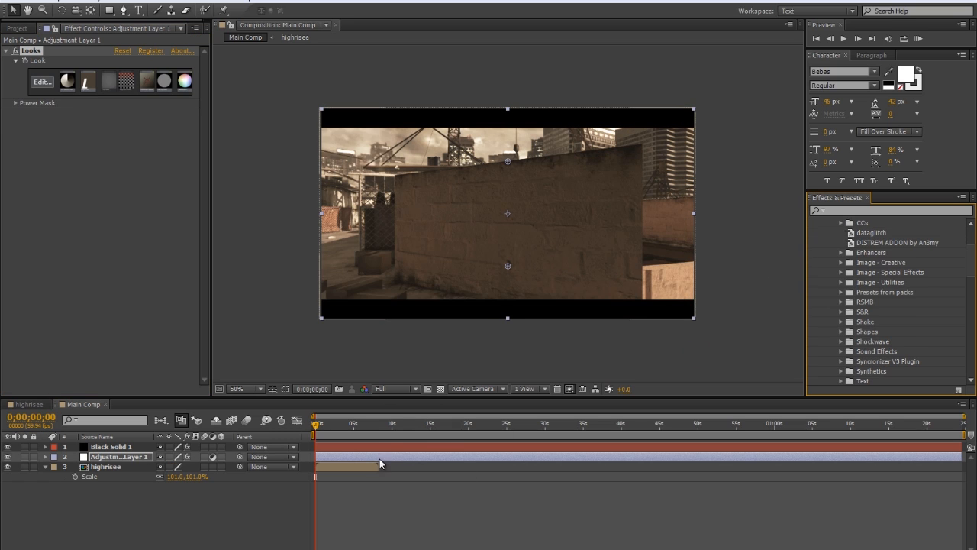
left_click(360, 425)
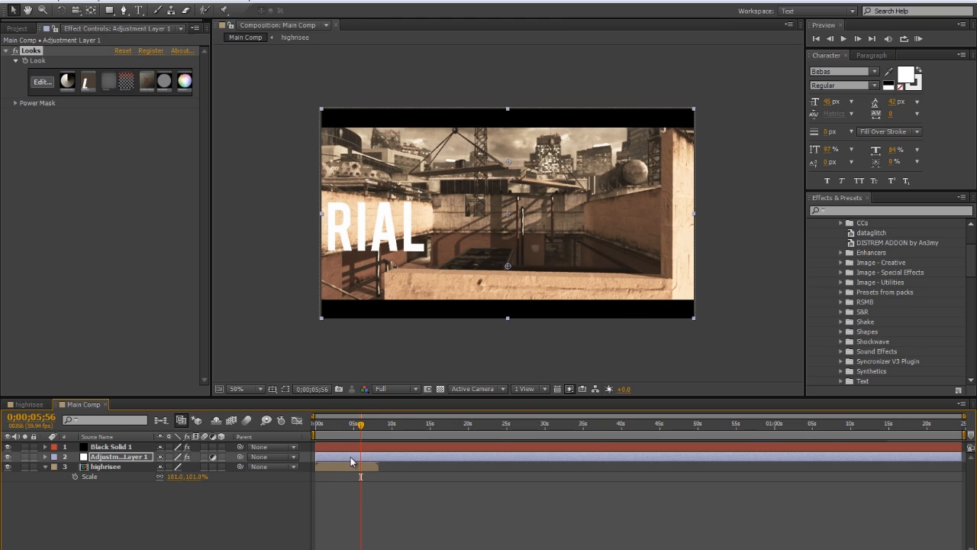
Preview the main composition at 0;00;03;30, then open the highrisee composition and collapse the TUTORIAL layer's properties
left_click(342, 437)
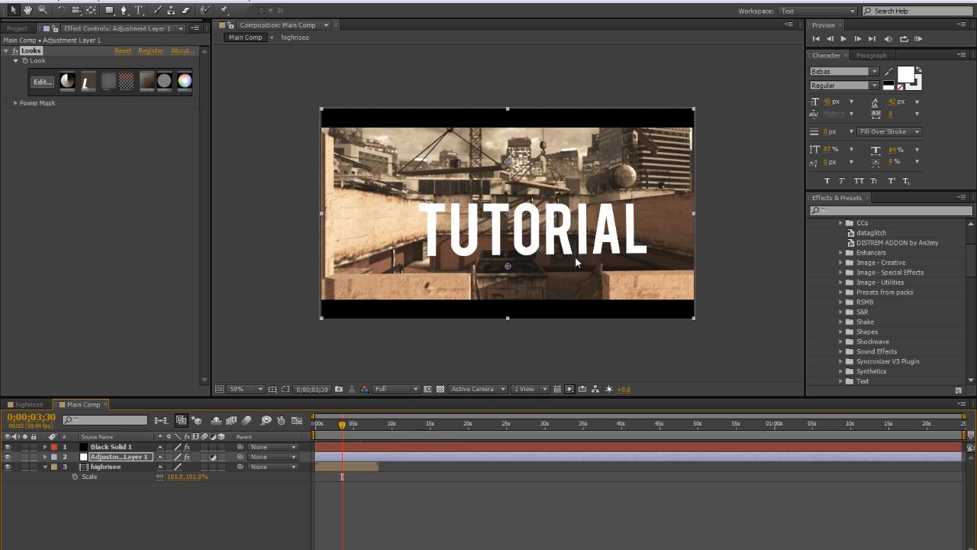
double_click(354, 468)
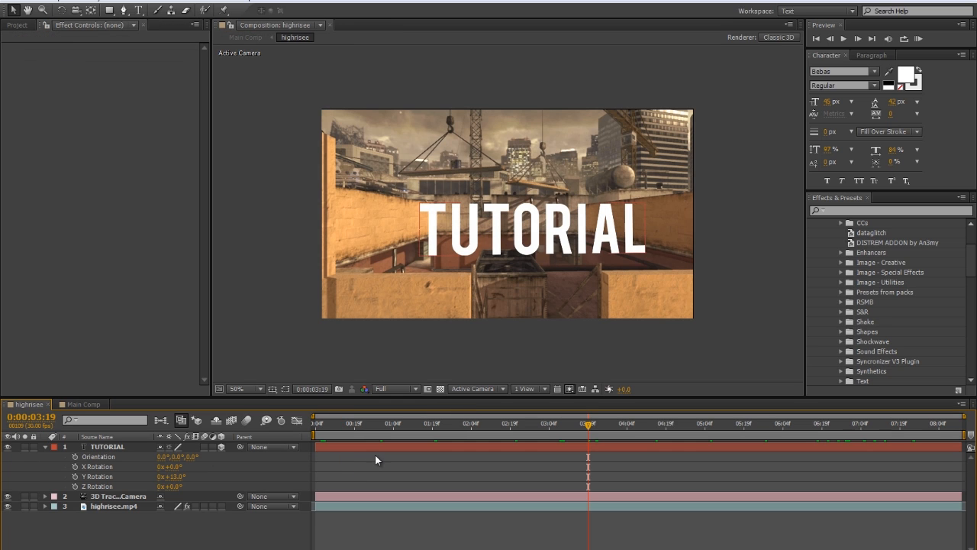
left_click(65, 447)
left_click(466, 445)
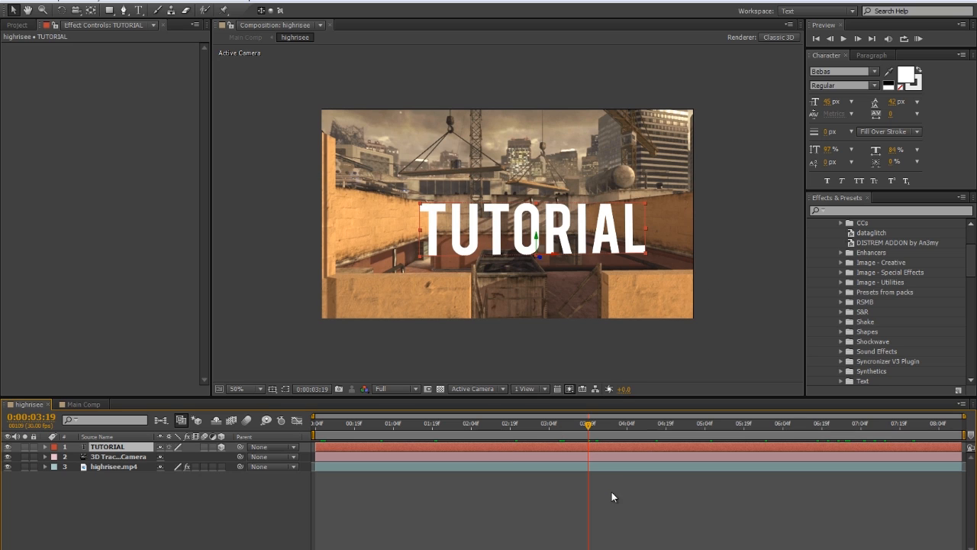
left_click(510, 494)
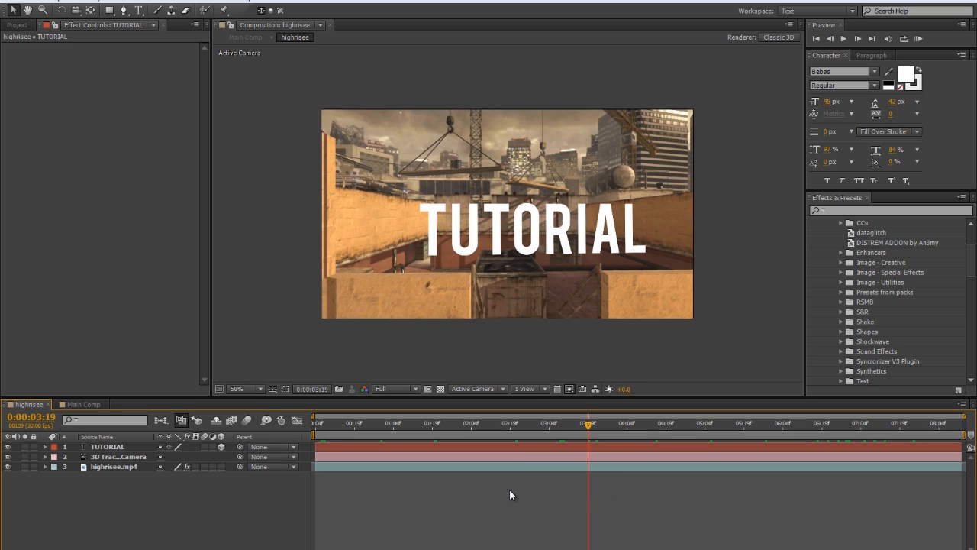
Add a black solid named element above the TUTORIAL layer in the highrisee composition
key("ctrl+y")
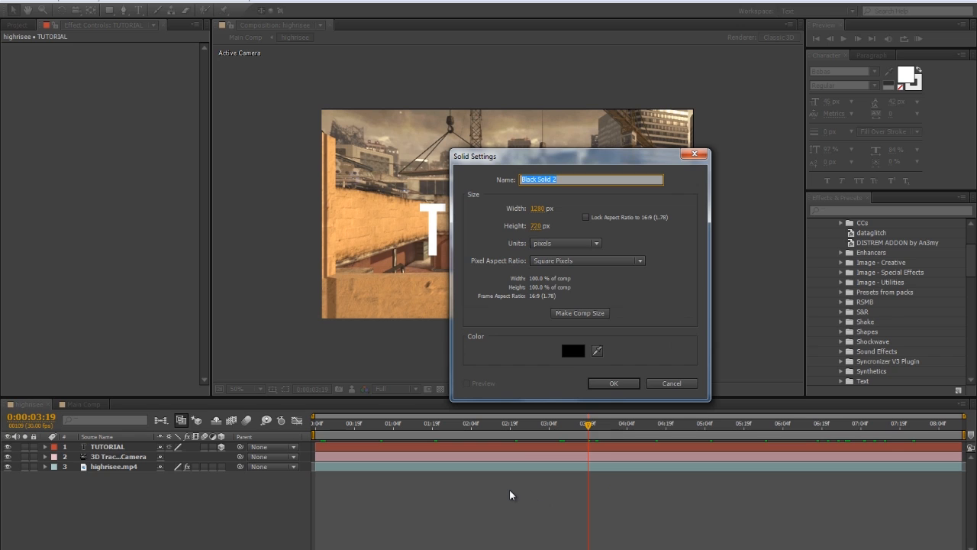
type("element")
key("Return")
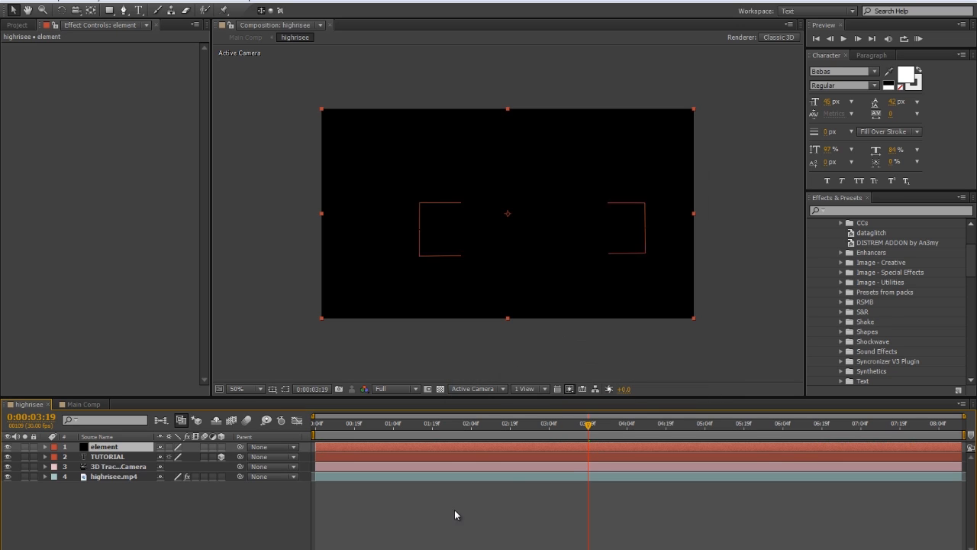
left_click(98, 1)
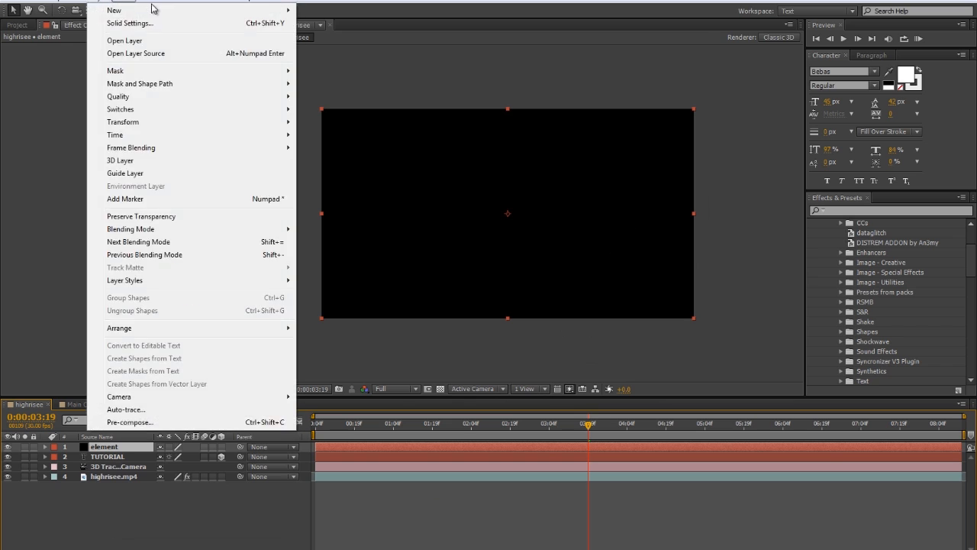
mouse_move(137, 10)
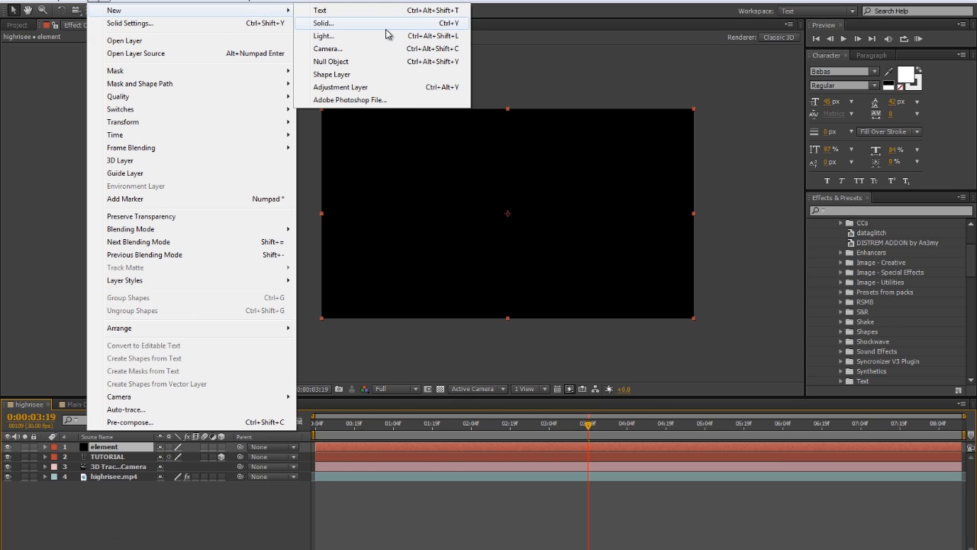
left_click(421, 527)
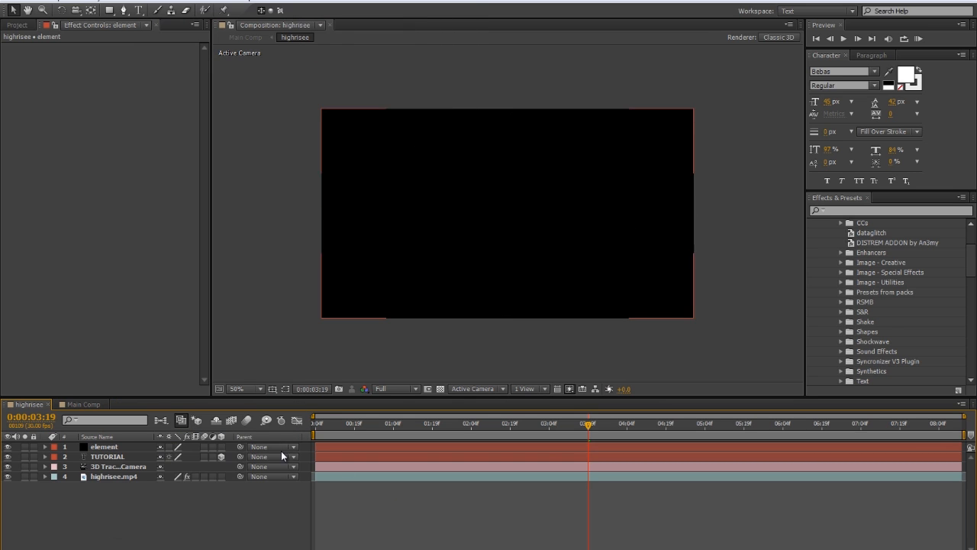
Find the Video Copilot Element effect and apply it to the element solid
left_click(128, 446)
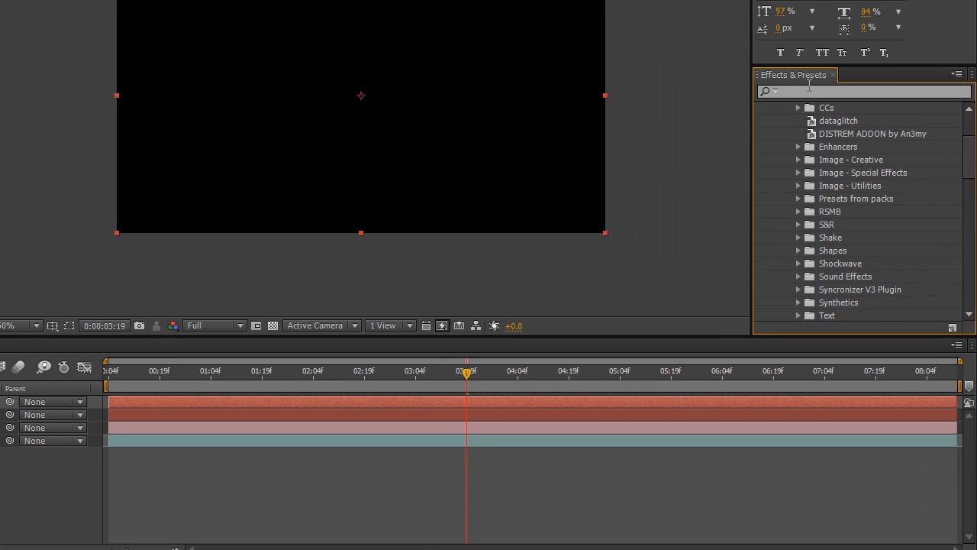
left_click(842, 209)
type("elem")
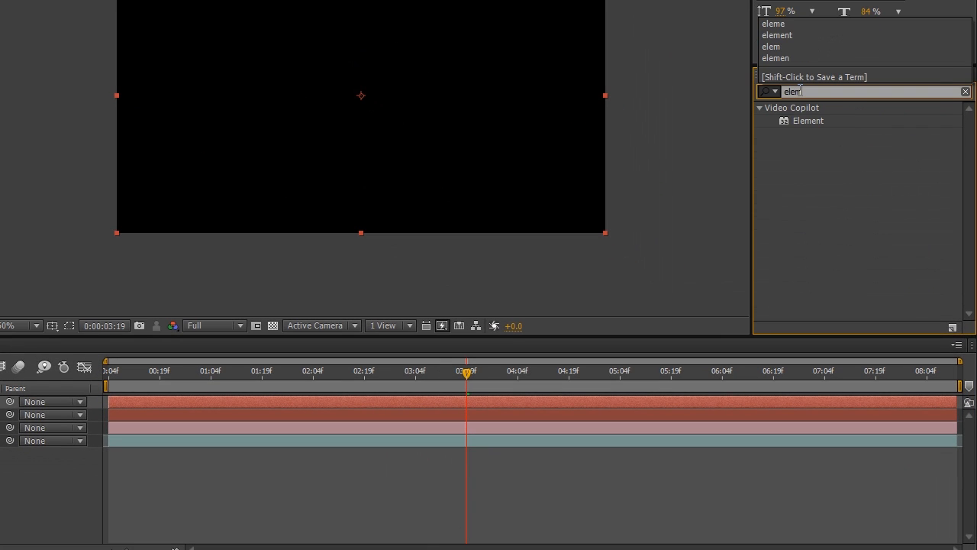
left_click_drag(792, 122, 402, 38)
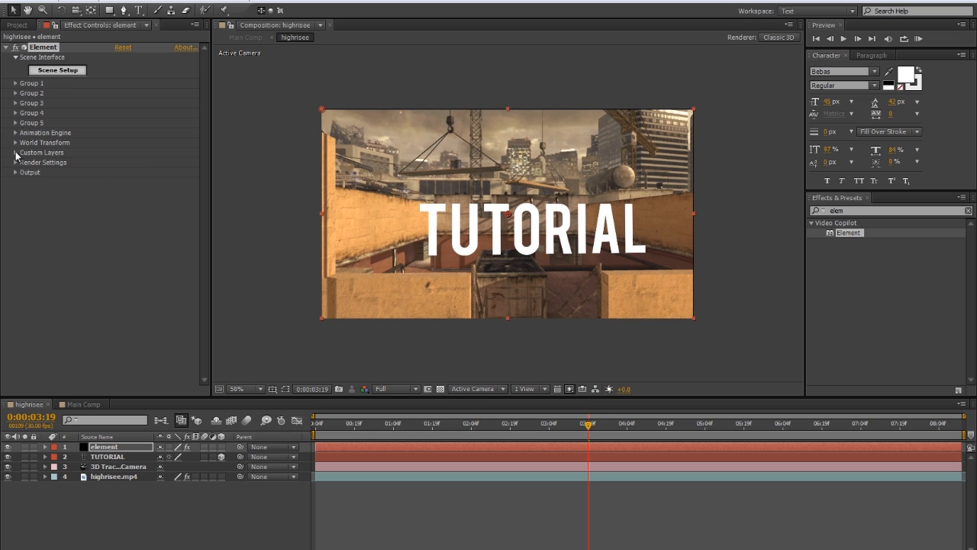
Assign the TUTORIAL text layer as Path Layer 1 in Element's Custom Text and Masks
left_click(16, 152)
left_click(24, 163)
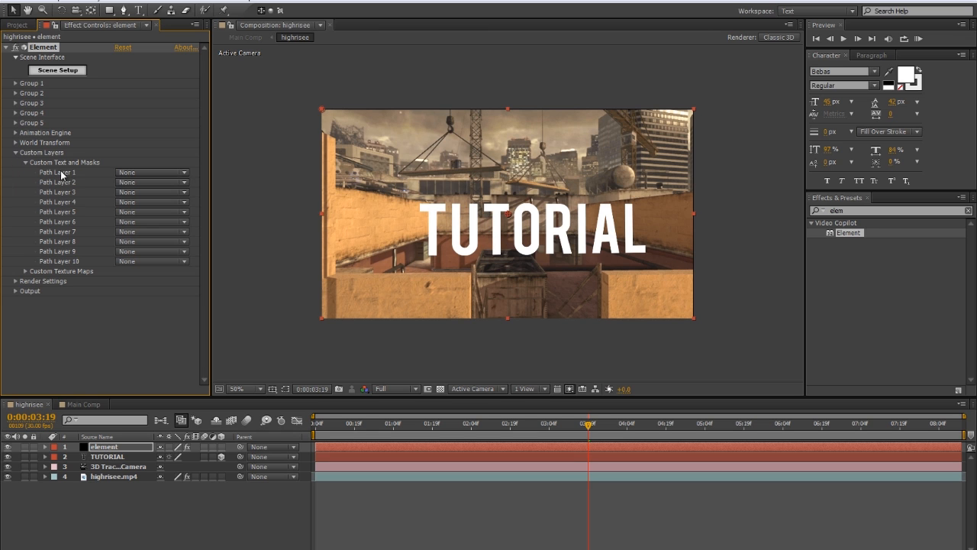
left_click(132, 175)
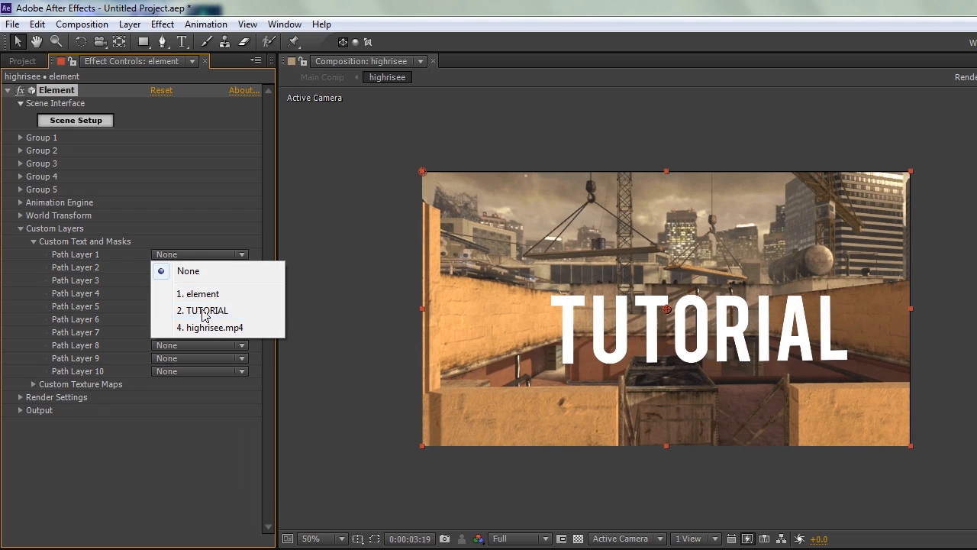
left_click(205, 311)
left_click(33, 241)
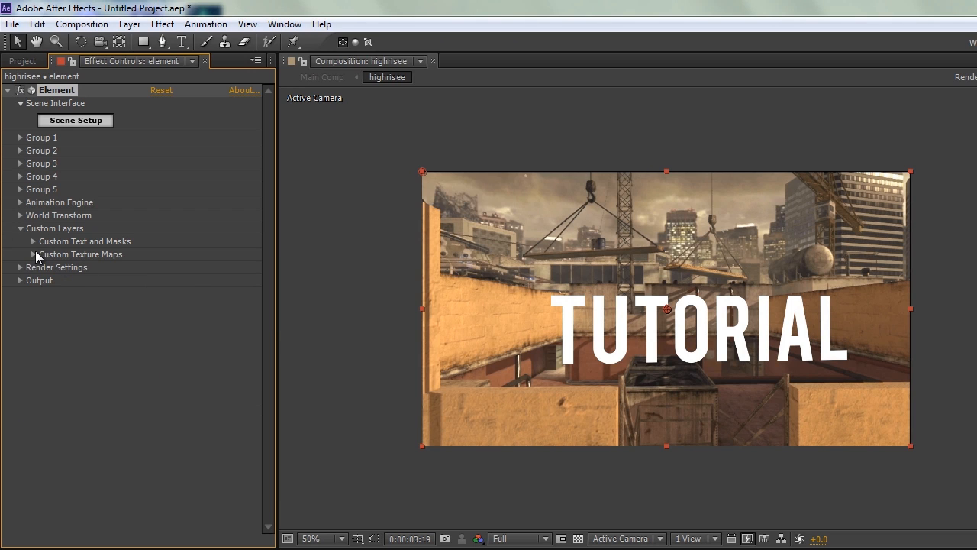
Assign highrisee.mp4 as Layer 1 in Element's Custom Texture Maps
left_click(34, 254)
left_click(204, 267)
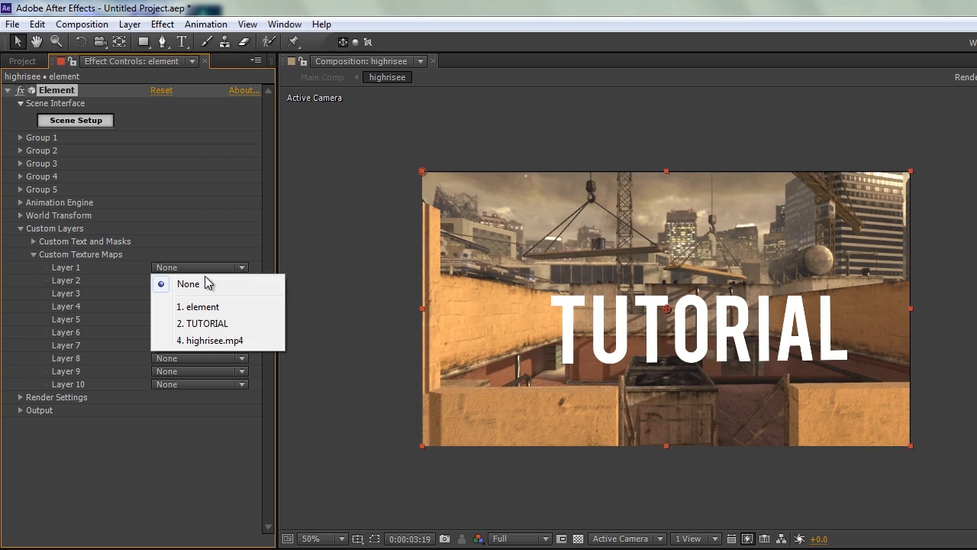
left_click(220, 346)
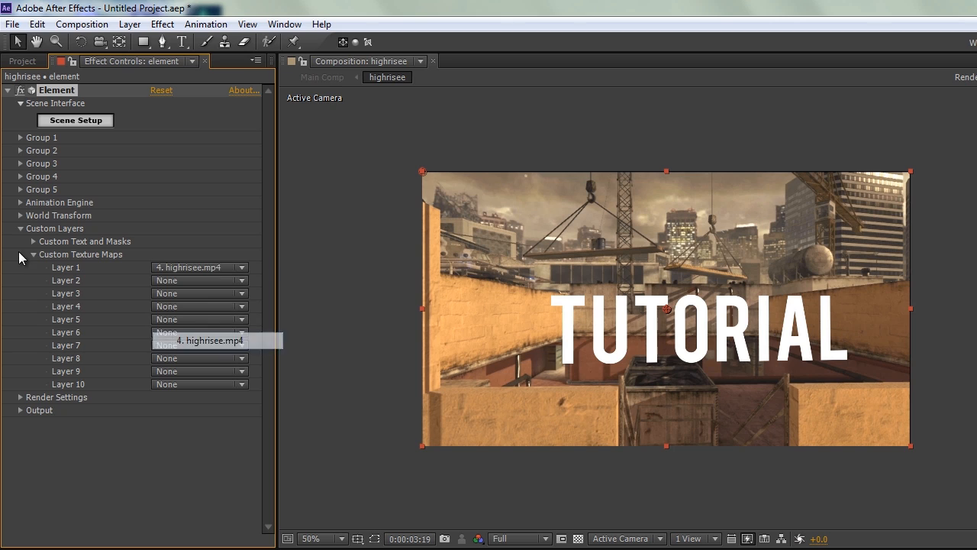
left_click(33, 255)
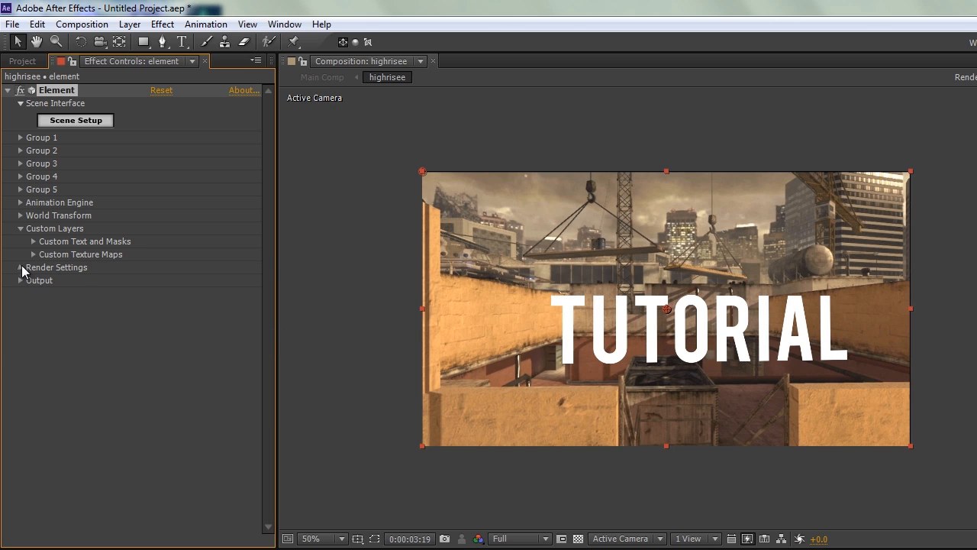
Set Element's environment Override Layer to highrisee.mp4 and collapse the render and custom layer settings
left_click(21, 266)
left_click(34, 280)
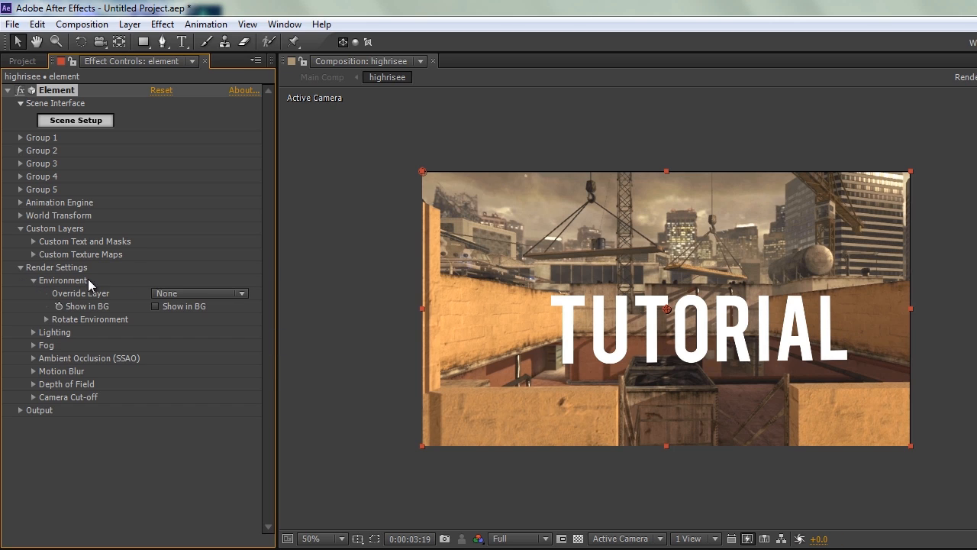
left_click(176, 292)
left_click(190, 363)
left_click(20, 266)
left_click(19, 229)
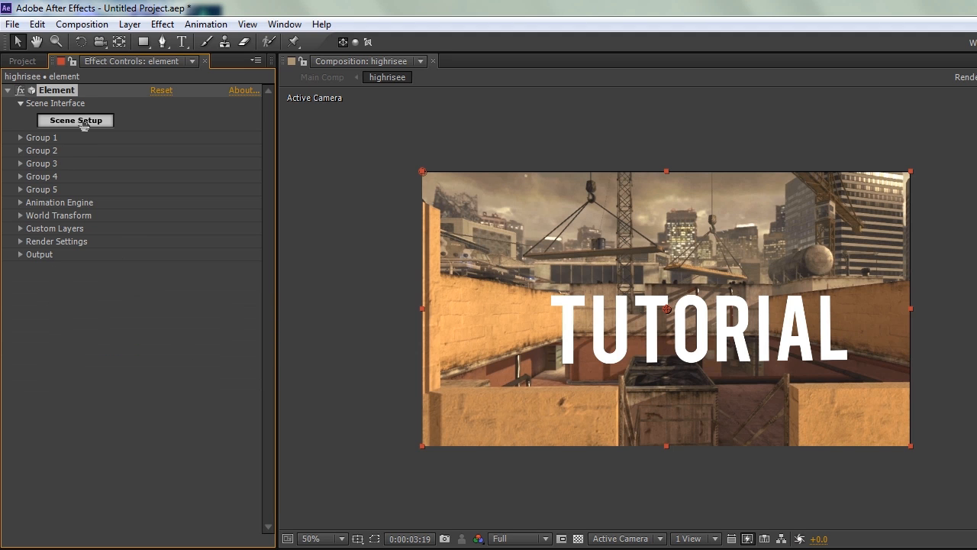
Open Element's Scene Setup and extrude the TUTORIAL text path into a 3D model
left_click(84, 124)
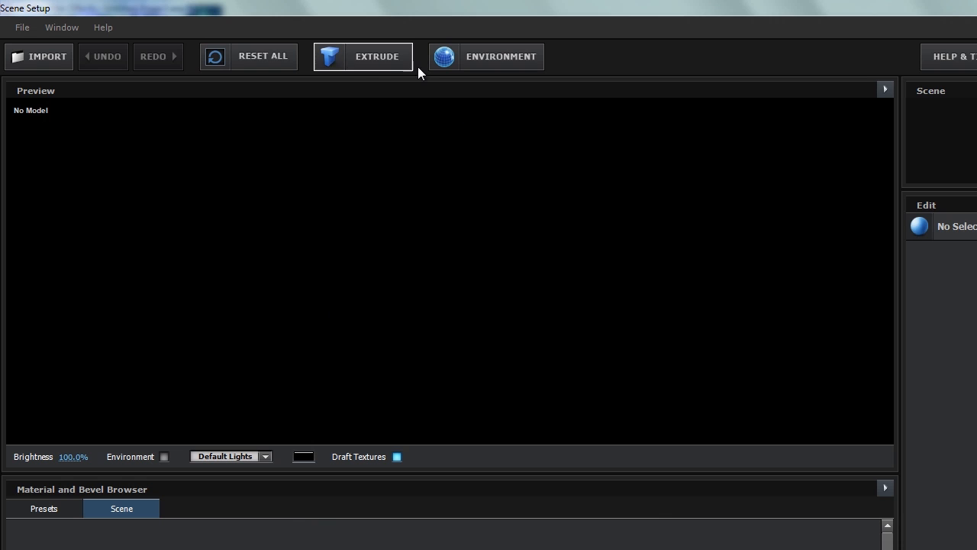
left_click(381, 54)
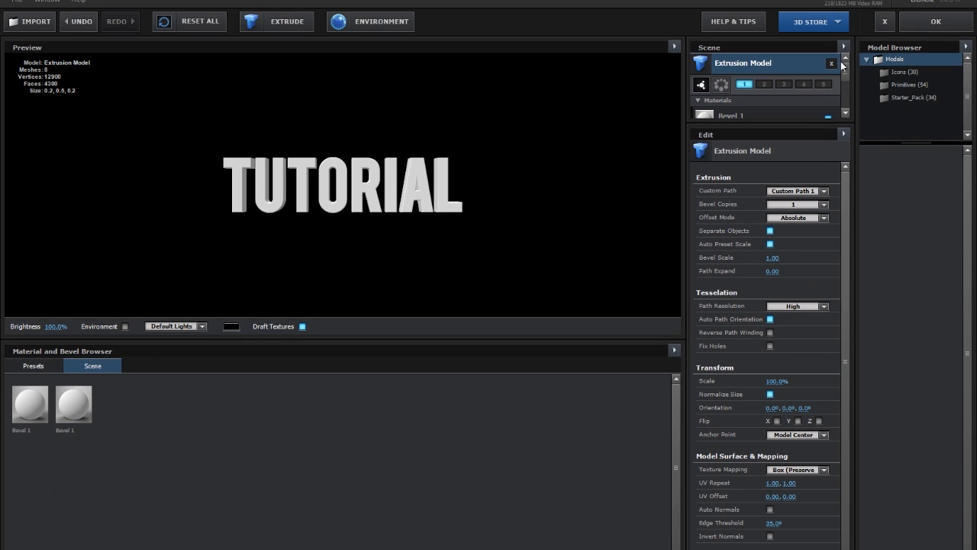
left_click(831, 64)
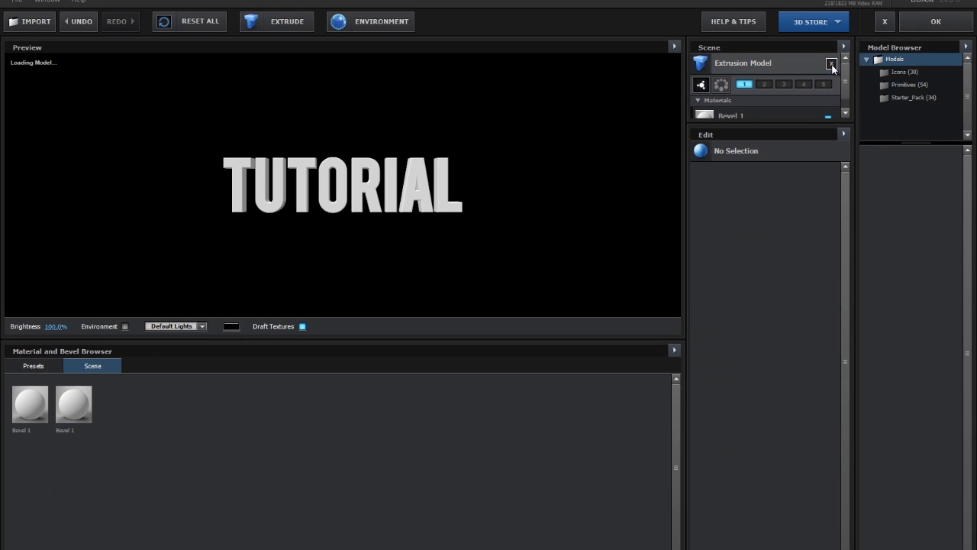
mouse_move(377, 192)
left_mouse_down()
mouse_move(355, 198)
mouse_move(345, 171)
mouse_move(529, 220)
mouse_move(319, 202)
mouse_move(245, 119)
mouse_move(319, 209)
mouse_move(369, 206)
left_mouse_up()
Apply the Nice Metallic Looking bevel preset to the extruded TUTORIAL model
left_click(42, 363)
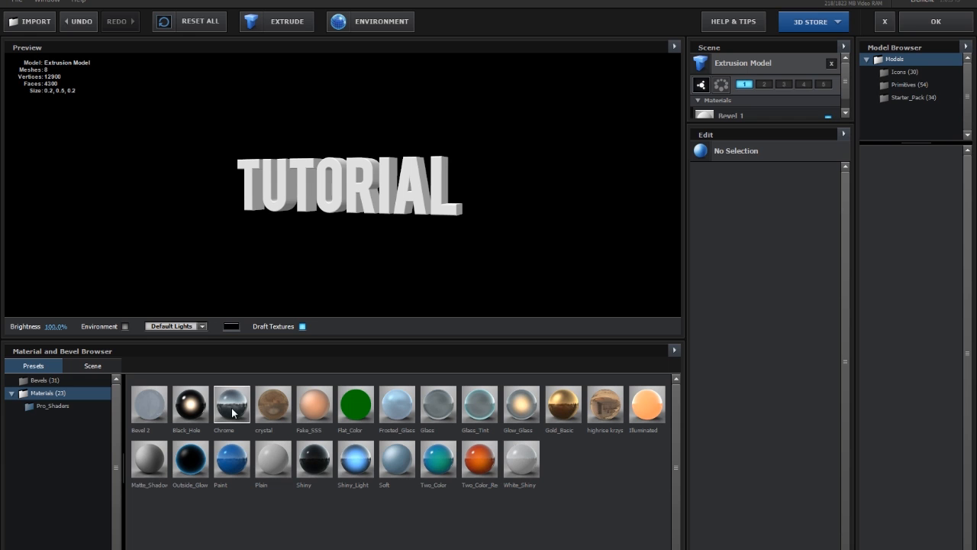
left_click(46, 380)
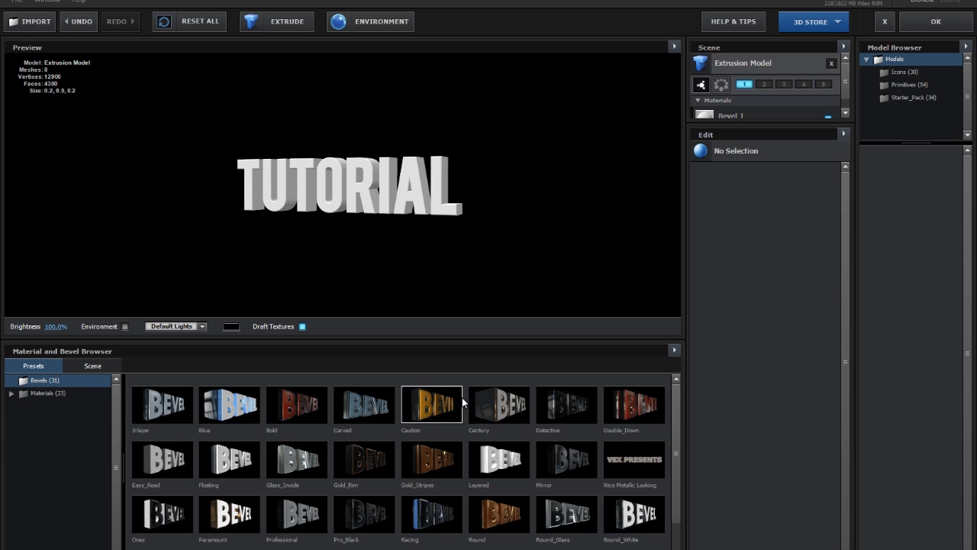
scroll(588, 438, "down", 1)
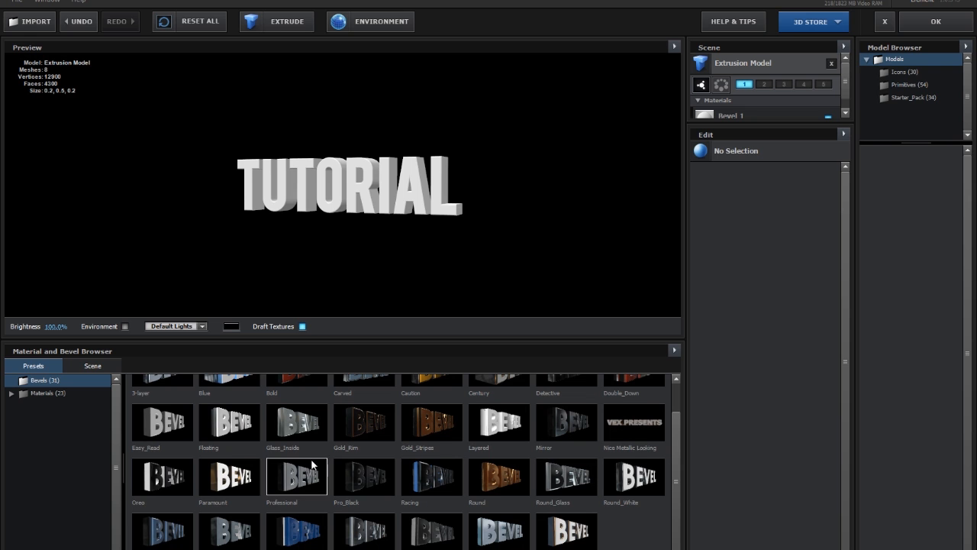
left_click_drag(348, 184, 437, 195)
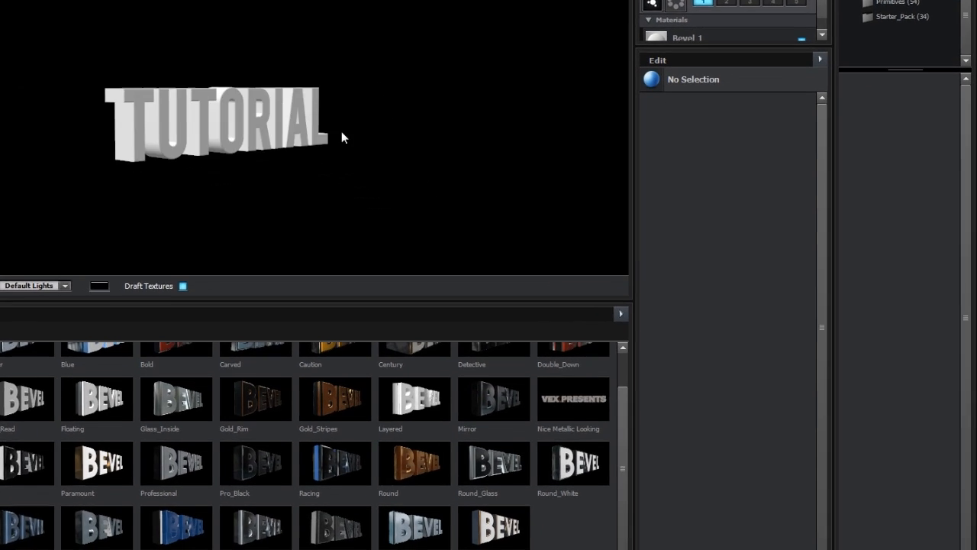
left_click_drag(400, 153, 314, 136)
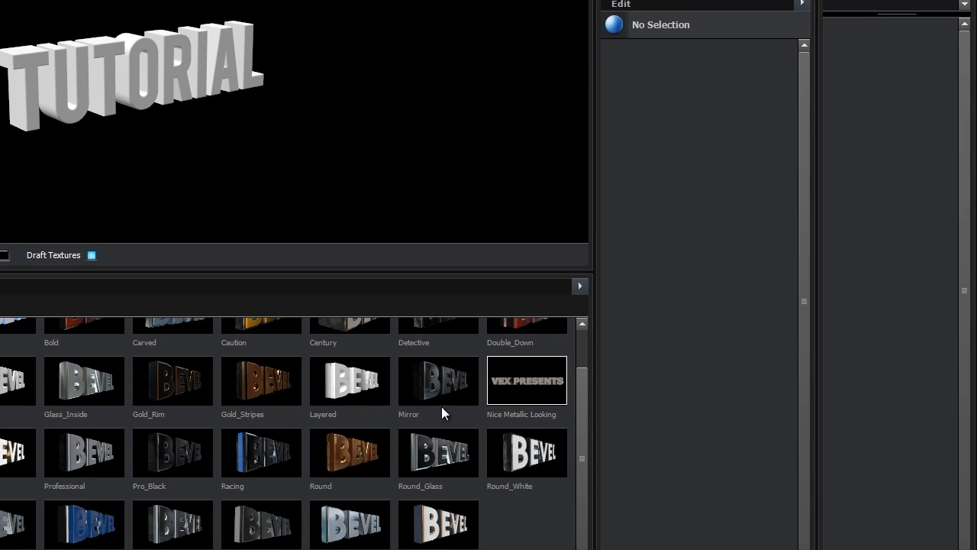
double_click(543, 378)
left_click_drag(144, 54, 168, 76)
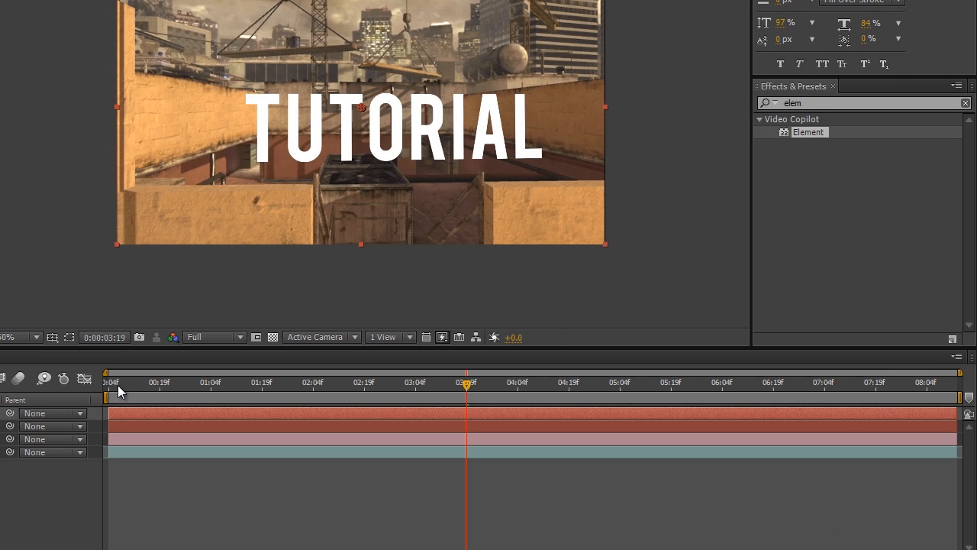
Check the Element text against the camera-tracked TUTORIAL text at several times between 0:00:00:06 and 0:00:07:16
left_click(116, 385)
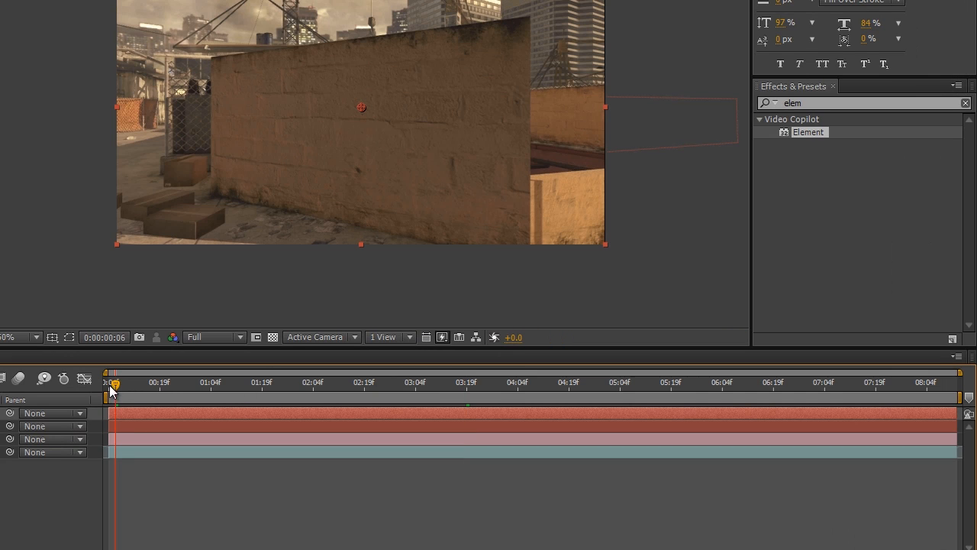
left_click_drag(133, 386, 168, 389)
left_click(248, 396)
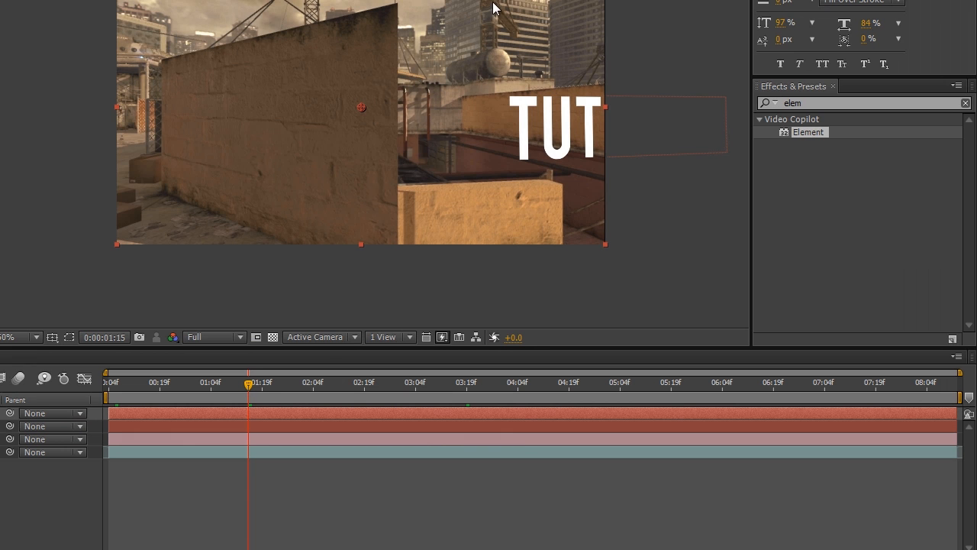
left_click(303, 386)
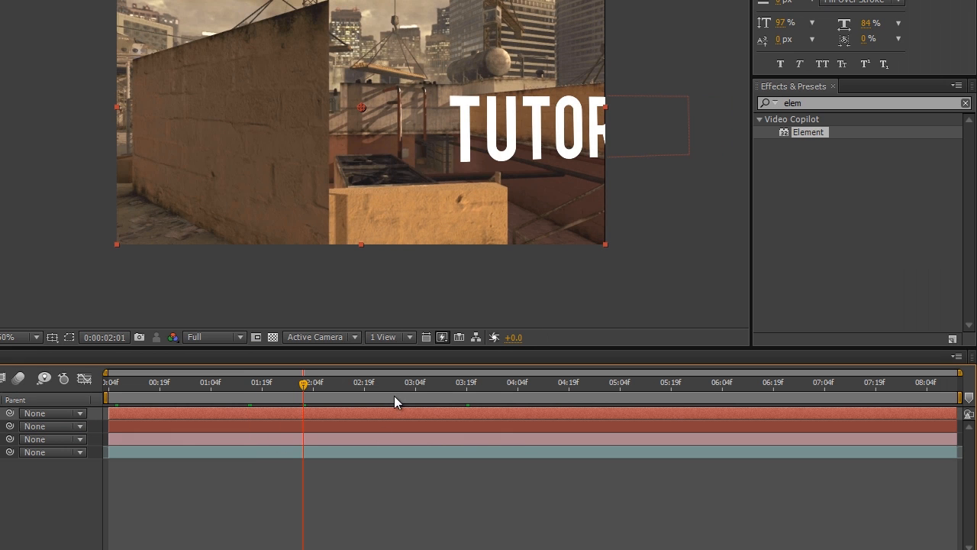
left_click(469, 391)
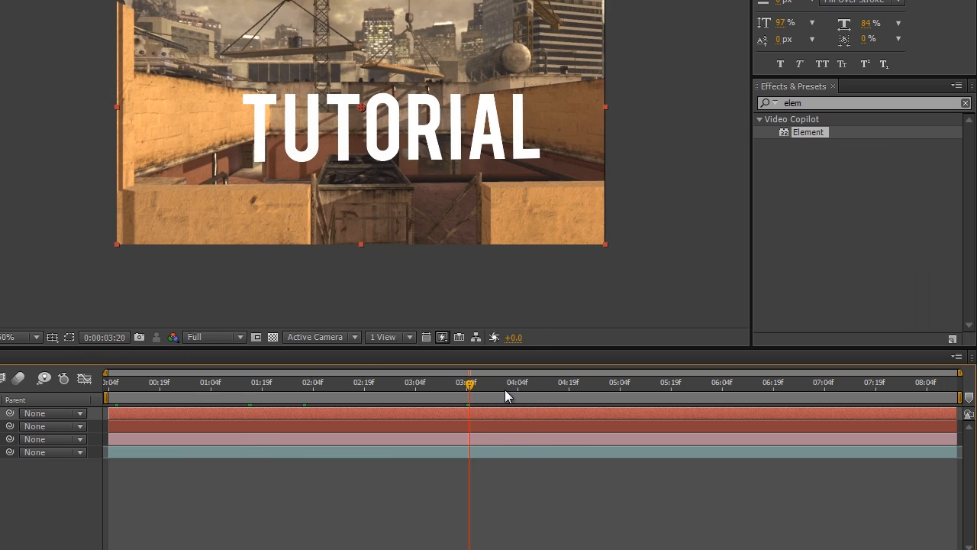
left_click(578, 389)
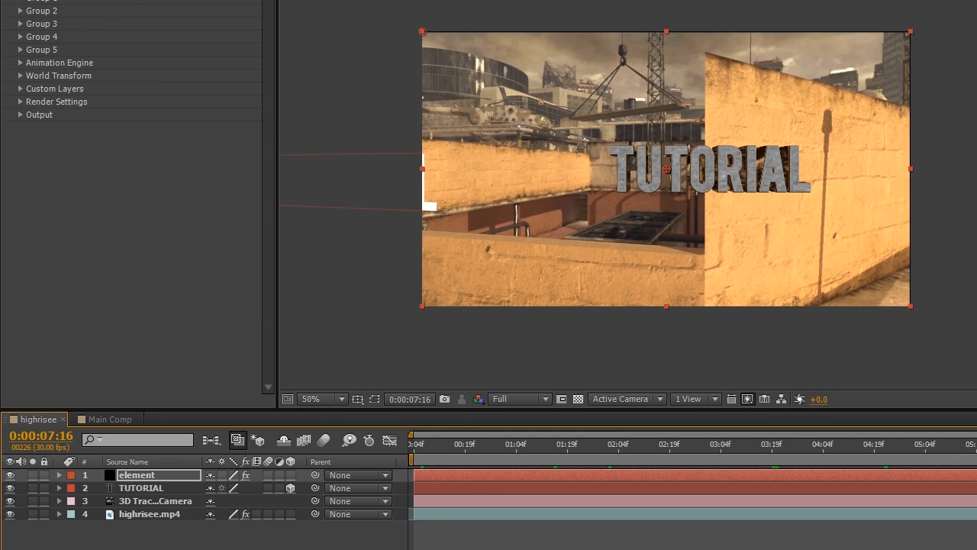
left_click(737, 446)
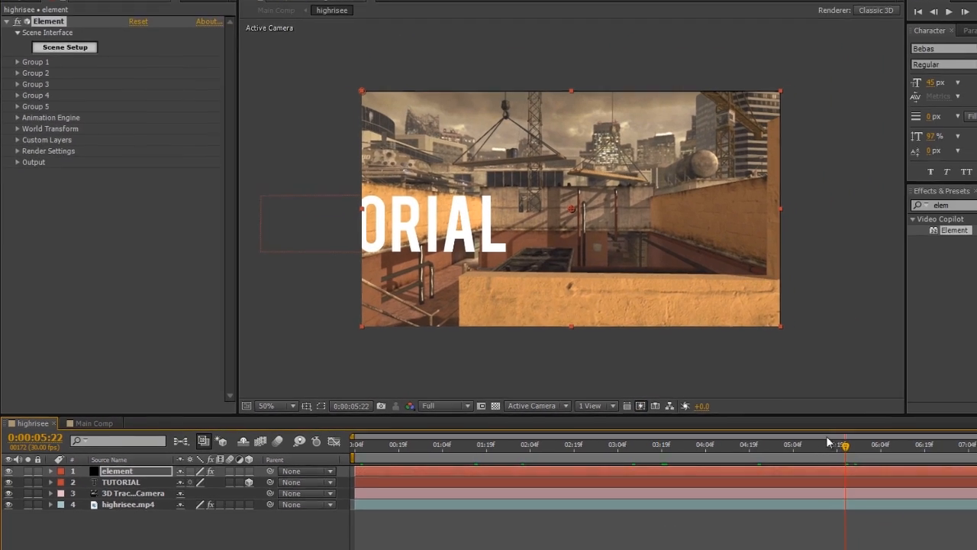
left_click(802, 447)
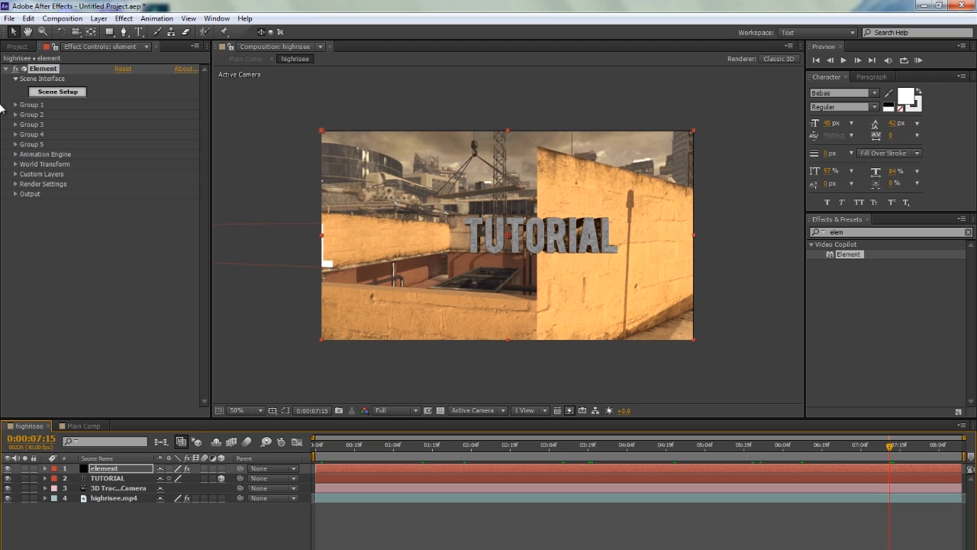
Try to move the Element text toward the tracked TUTORIAL text by lowering Group 1's Position X, checking at several earlier times
left_click(15, 105)
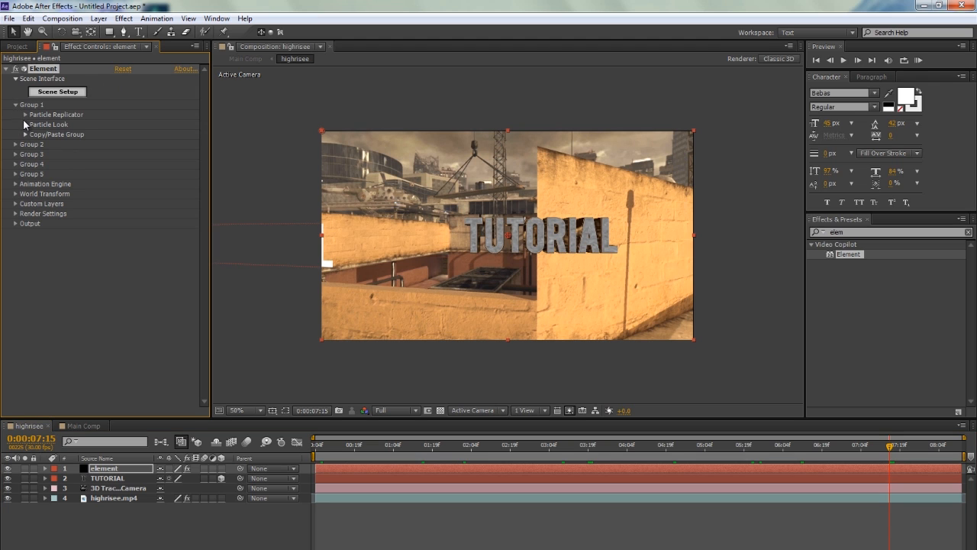
left_click(25, 114)
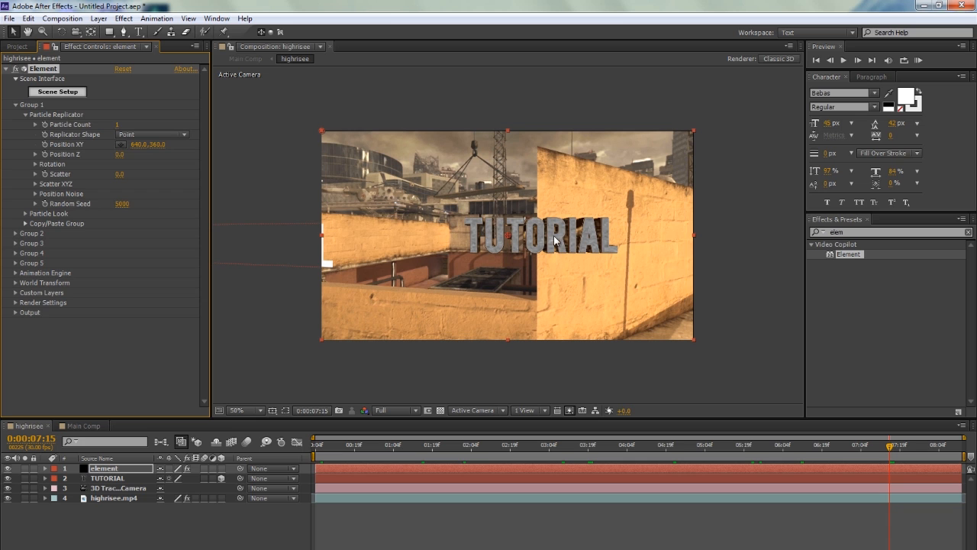
left_click_drag(136, 144, 2, 122)
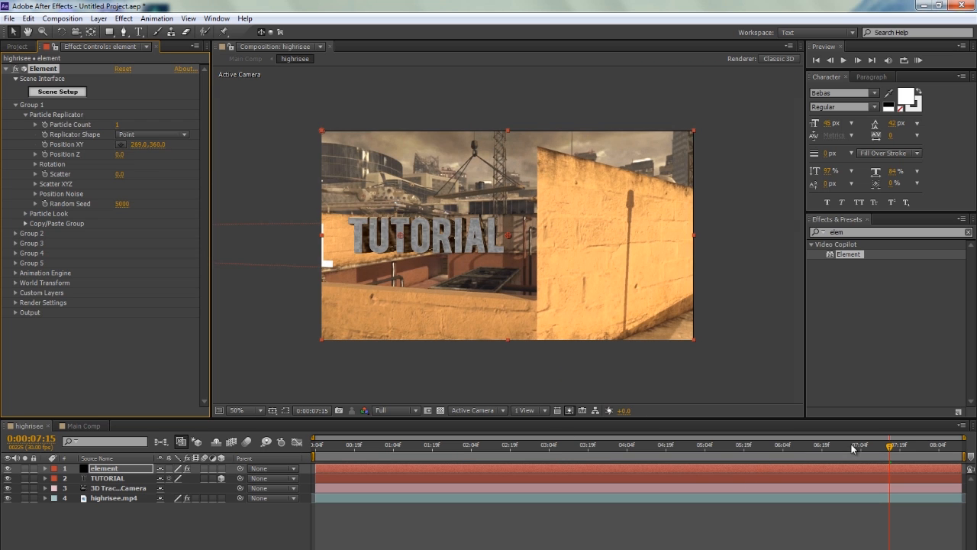
left_click_drag(890, 445, 852, 447)
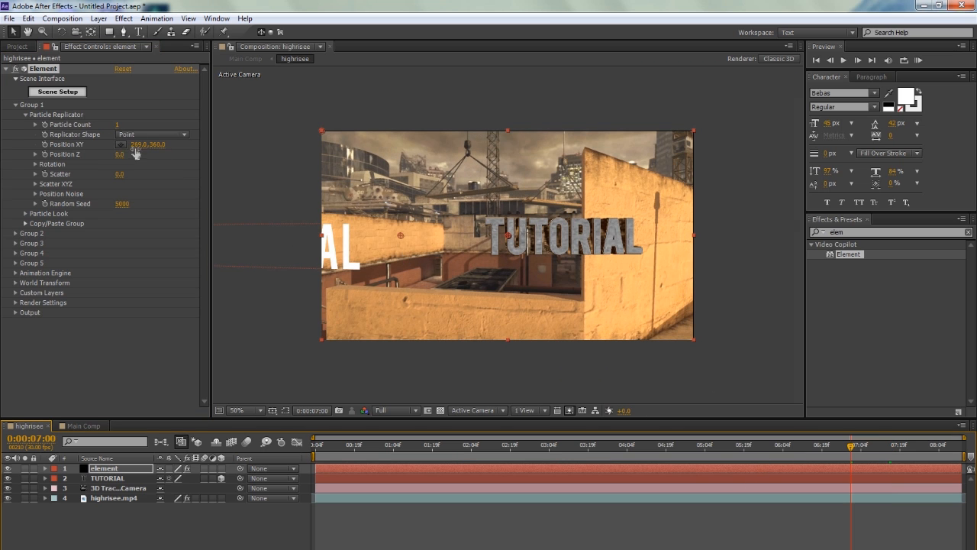
left_click_drag(136, 146, 110, 147)
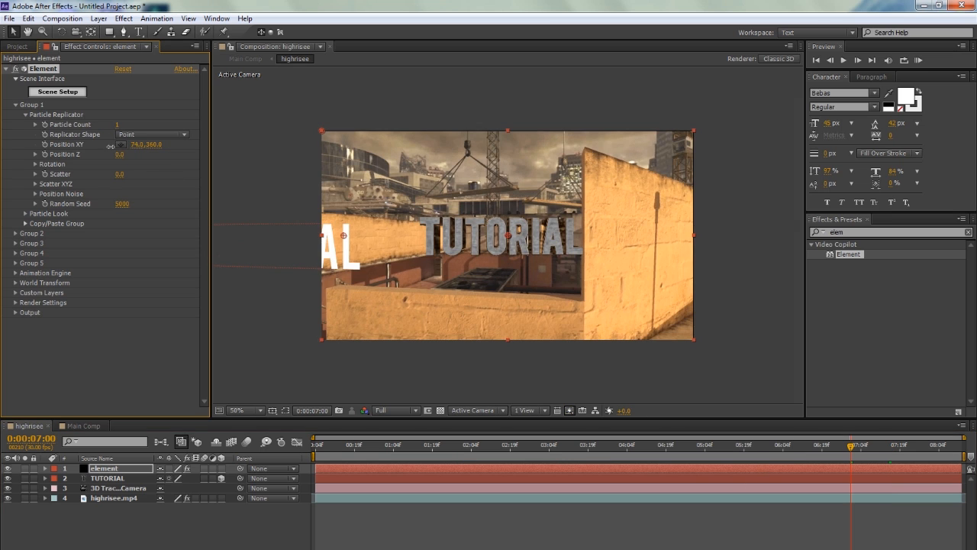
left_click(789, 455)
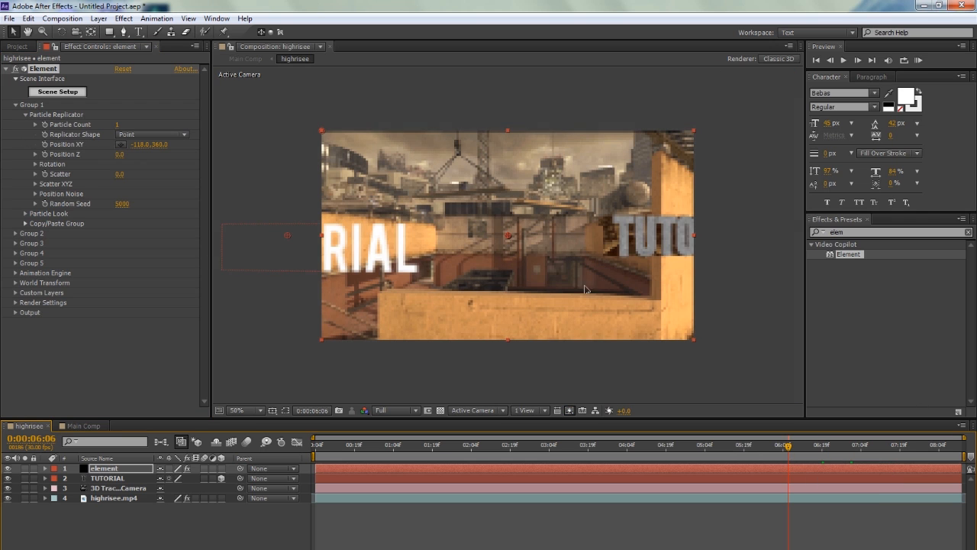
left_click_drag(142, 145, 42, 140)
left_click_drag(789, 446, 737, 446)
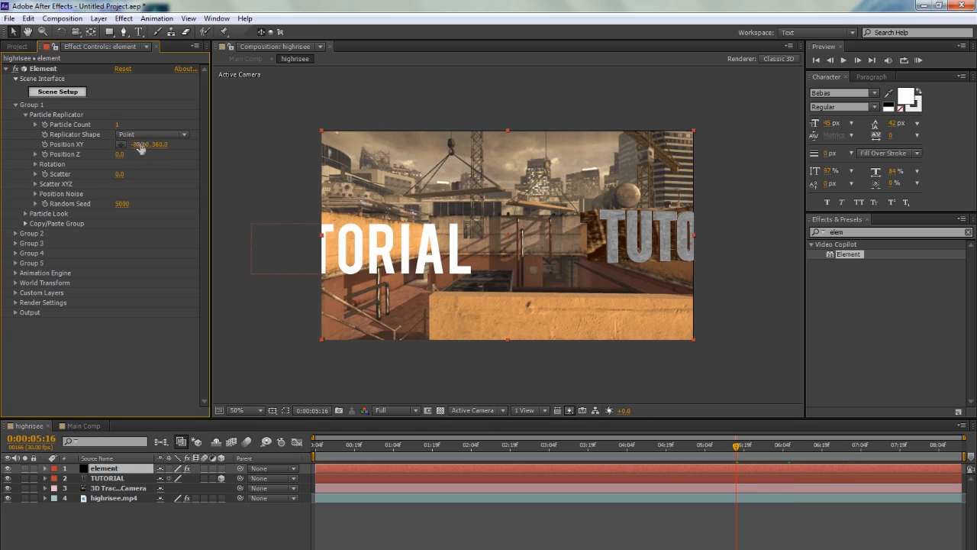
left_click_drag(141, 149, 71, 148)
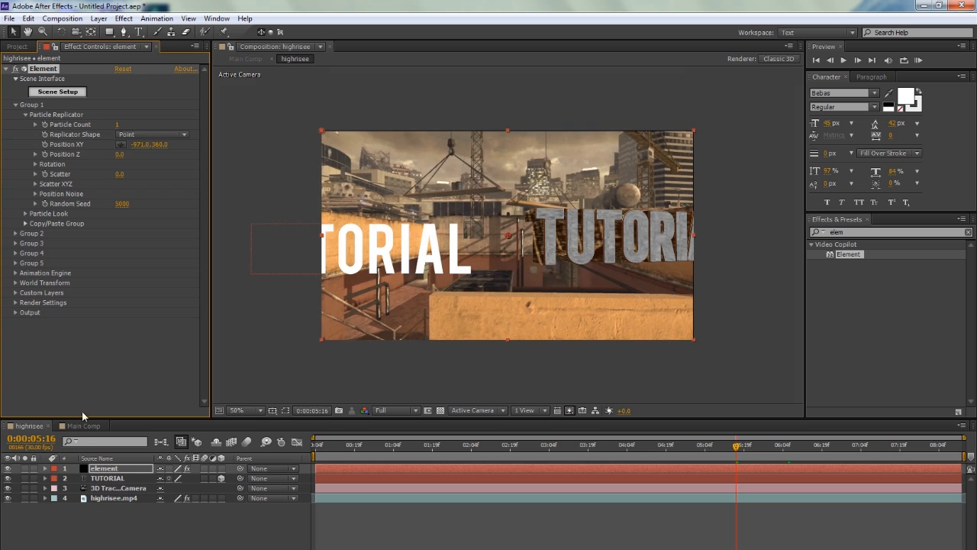
Copy the TUTORIAL layer's X position, -2300.2, into the Position X of Group 1's Particle Replicator on the element layer
left_click(107, 478)
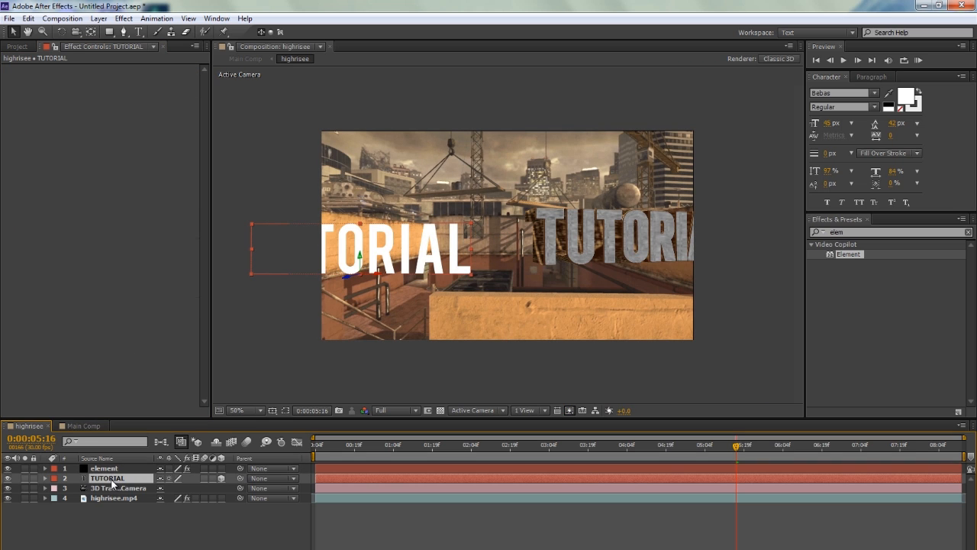
key("p")
left_click(173, 488)
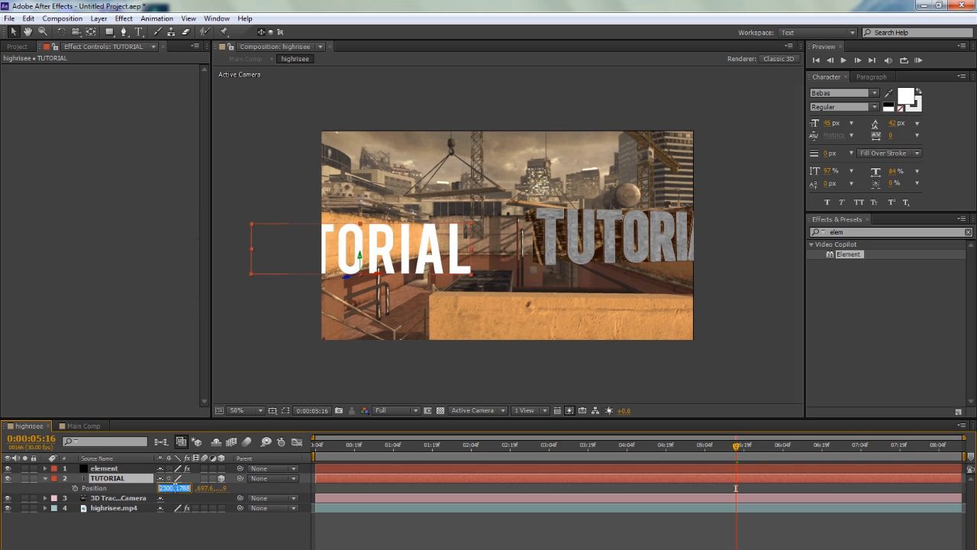
left_click(133, 468)
left_click(137, 144)
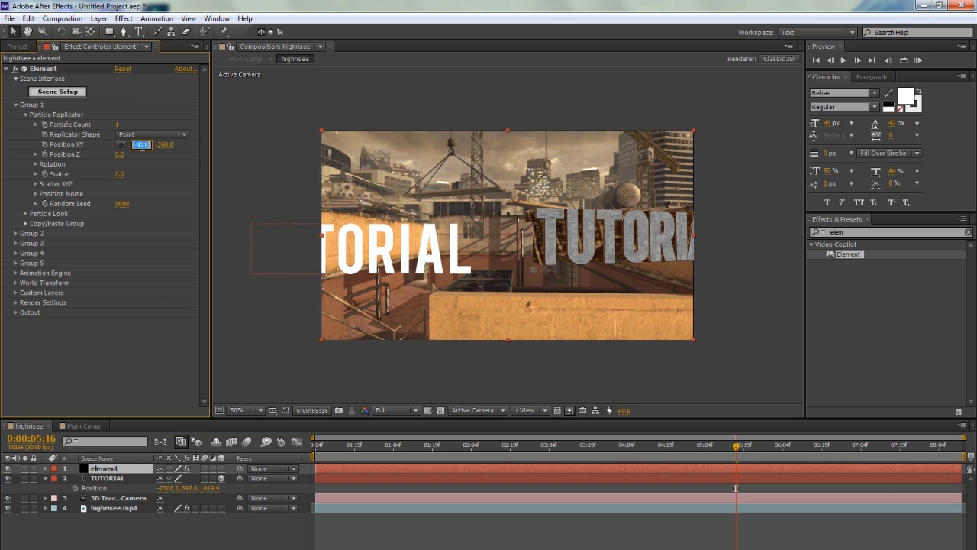
type("-1788")
Copy the TUTORIAL layer's Y and Z positions, 697.6 and 1819.9, into Element's Group 1 Particle Replicator position
left_click(191, 488)
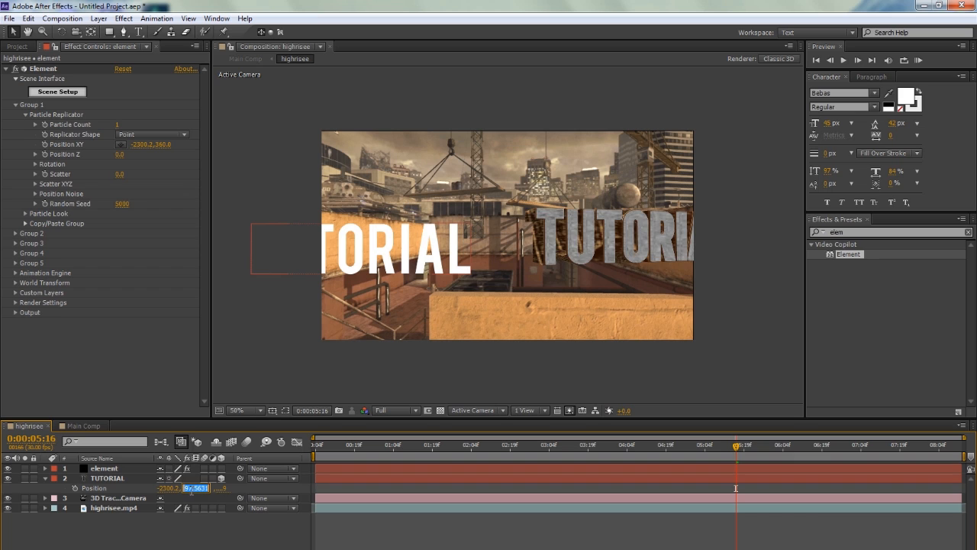
left_click(163, 143)
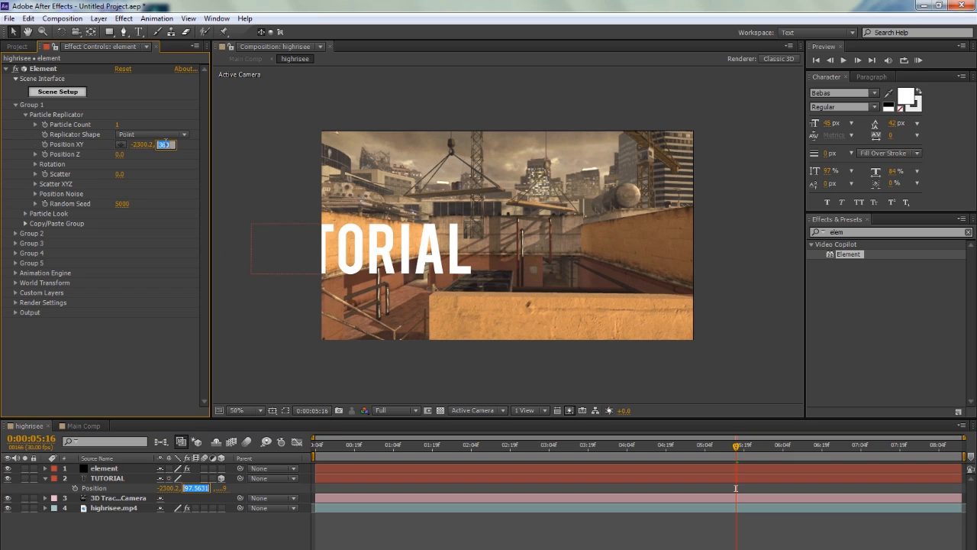
left_click(180, 159)
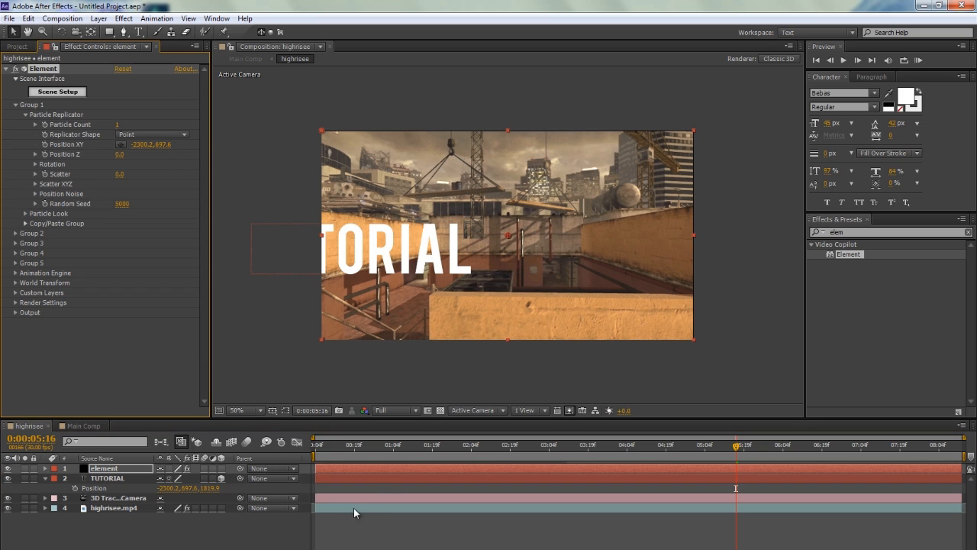
left_click(216, 488)
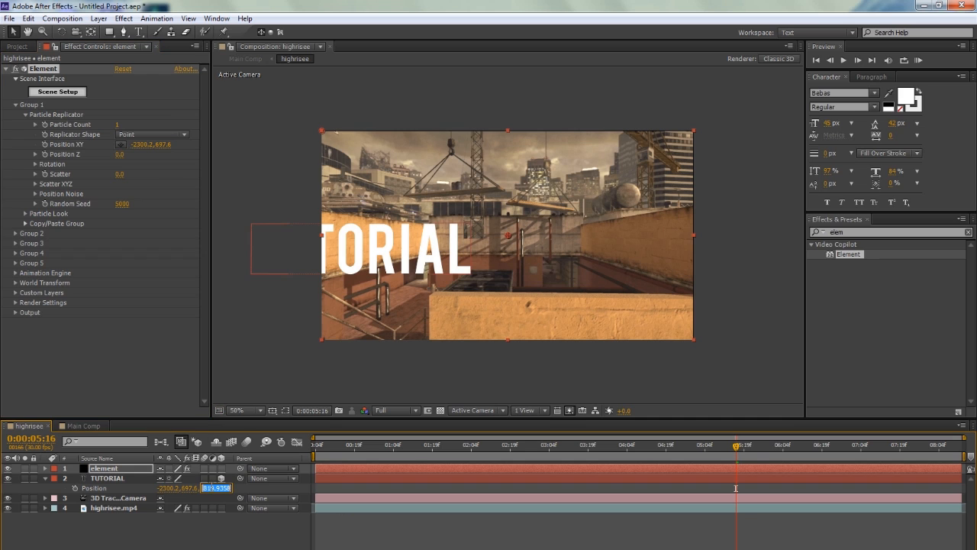
left_click(119, 154)
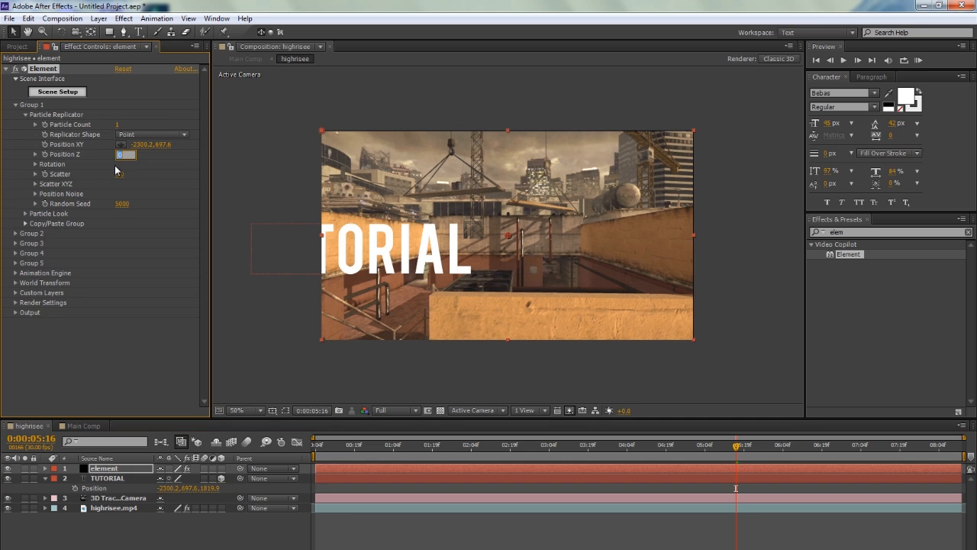
key("Return")
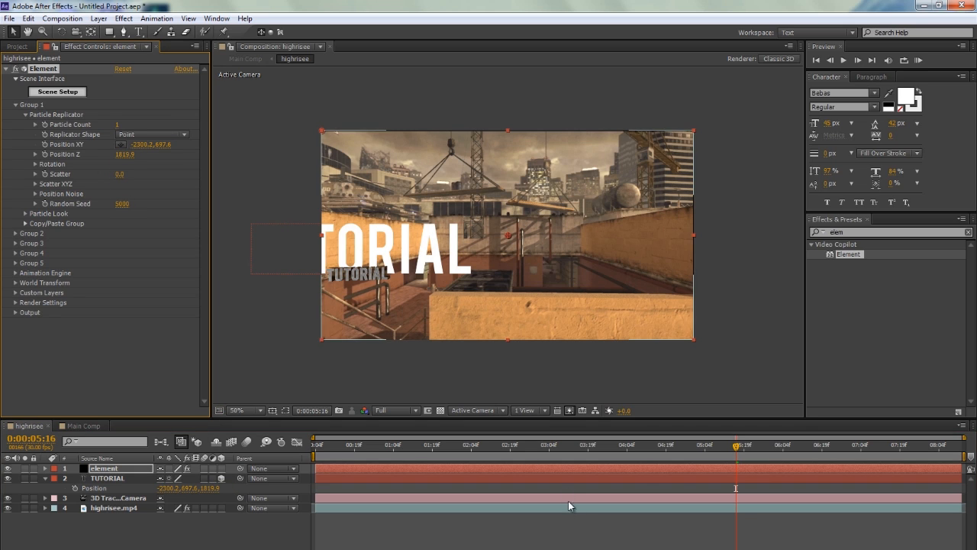
Set the Particle Look Size of Element's Group 1 to 30, judging it at 0:00:04:02
left_click(704, 446)
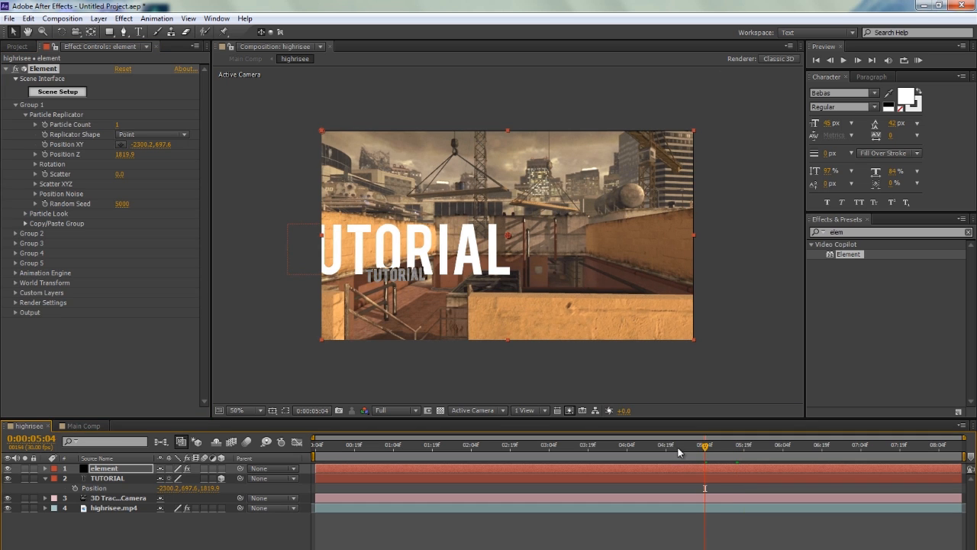
left_click(622, 445)
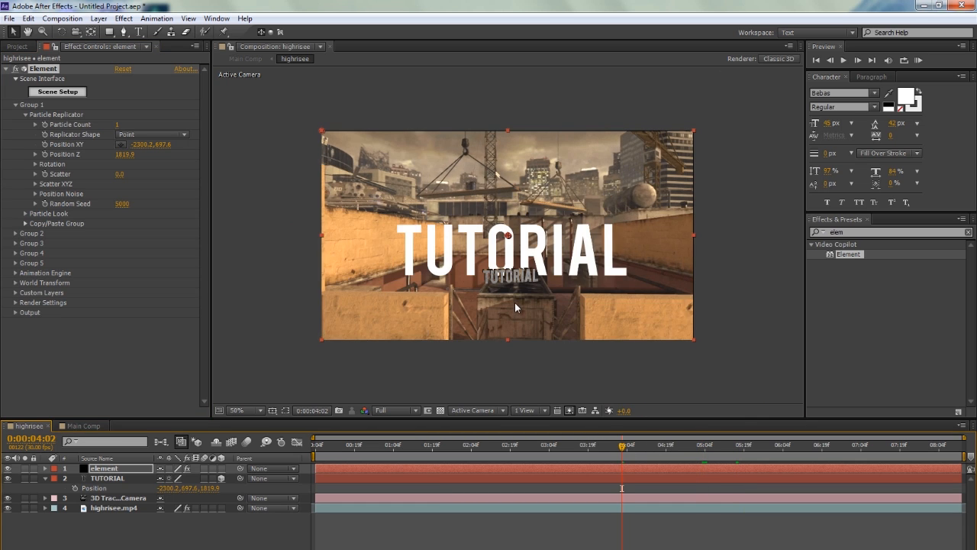
left_click(25, 214)
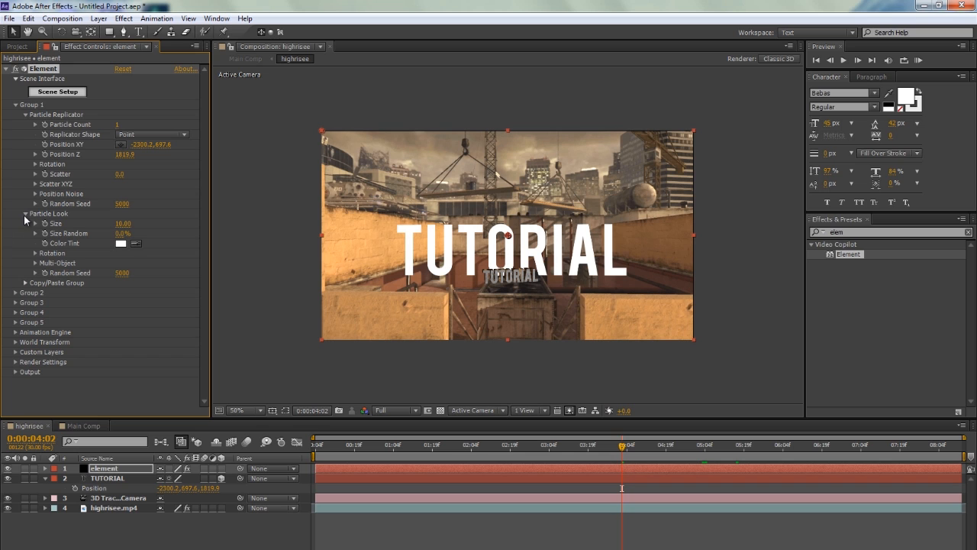
left_click_drag(532, 221, 888, 223)
left_click(120, 225)
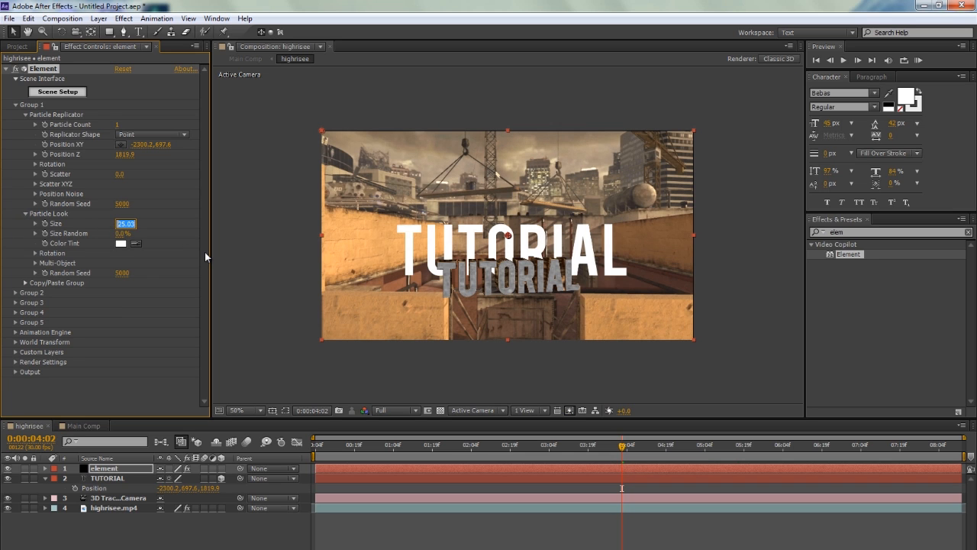
type("30")
key("Return")
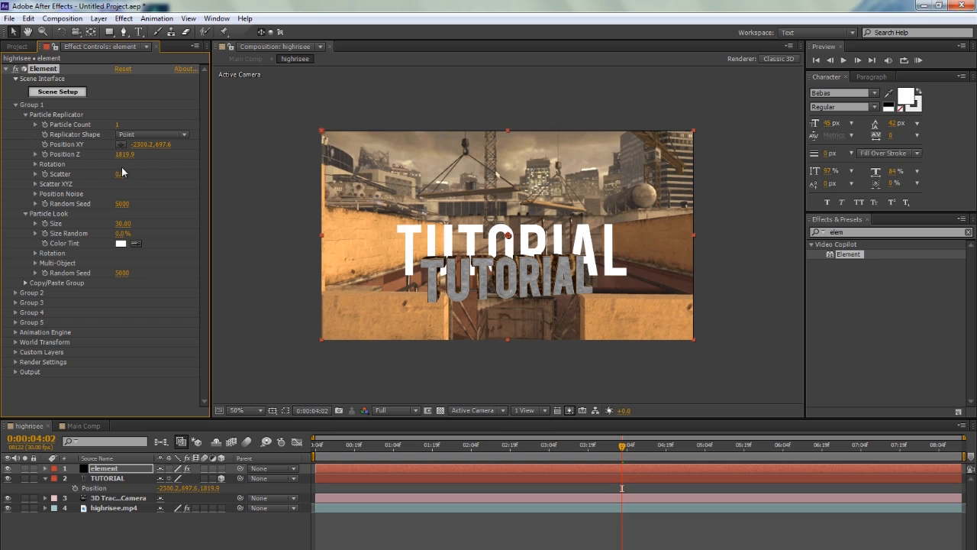
Set Group 1's Particle Look Y rotation to 13° and raise the Element text by setting its Position Y to 452.6
left_click(35, 252)
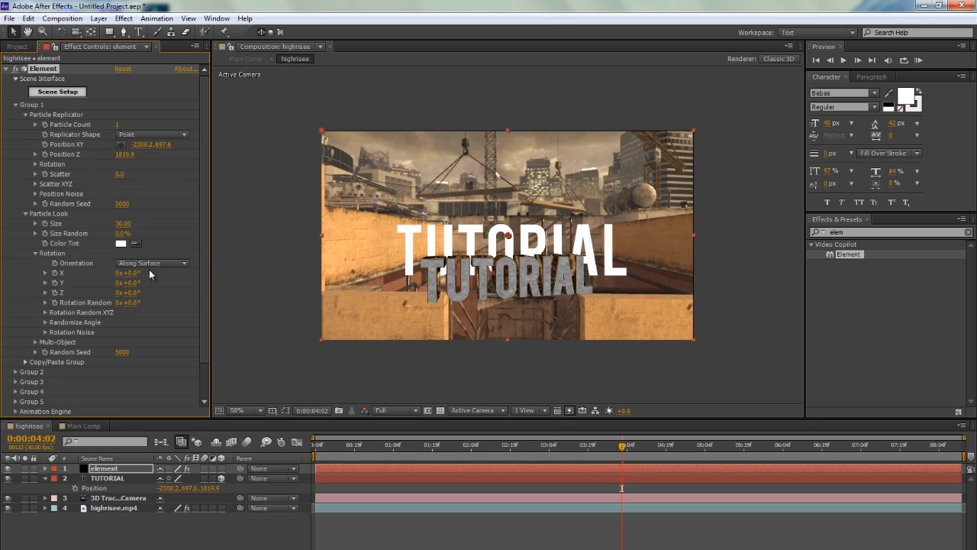
left_click_drag(131, 283, 140, 287)
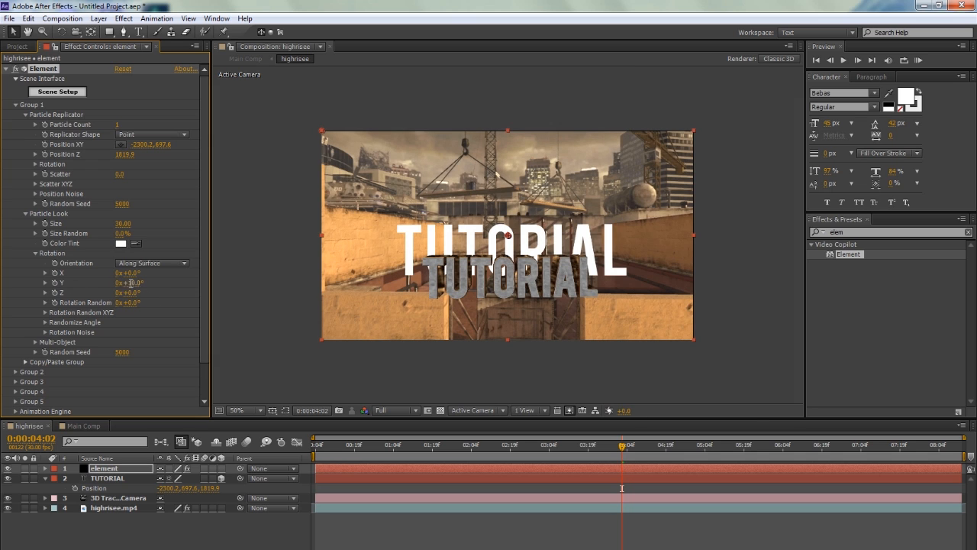
left_click(133, 283)
key("Return")
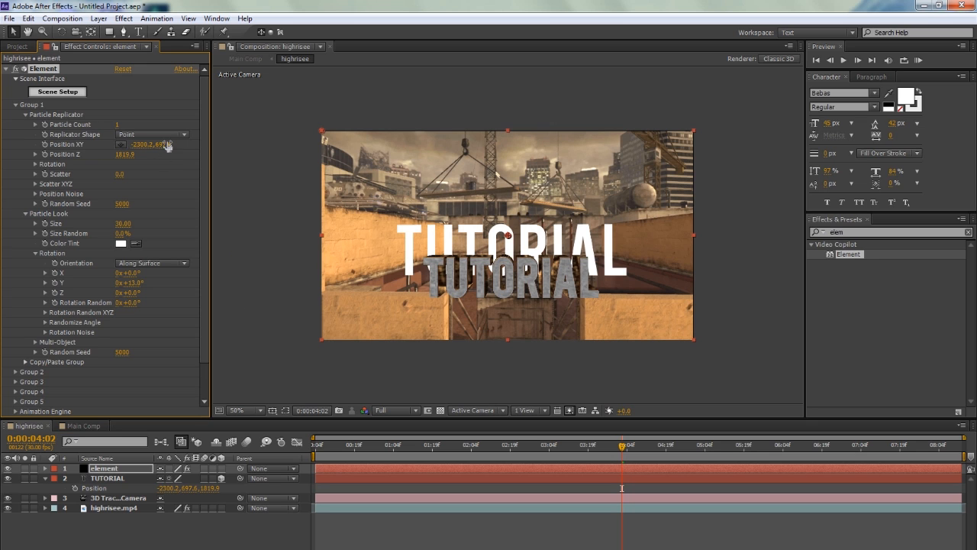
left_click_drag(201, 143, 27, 132)
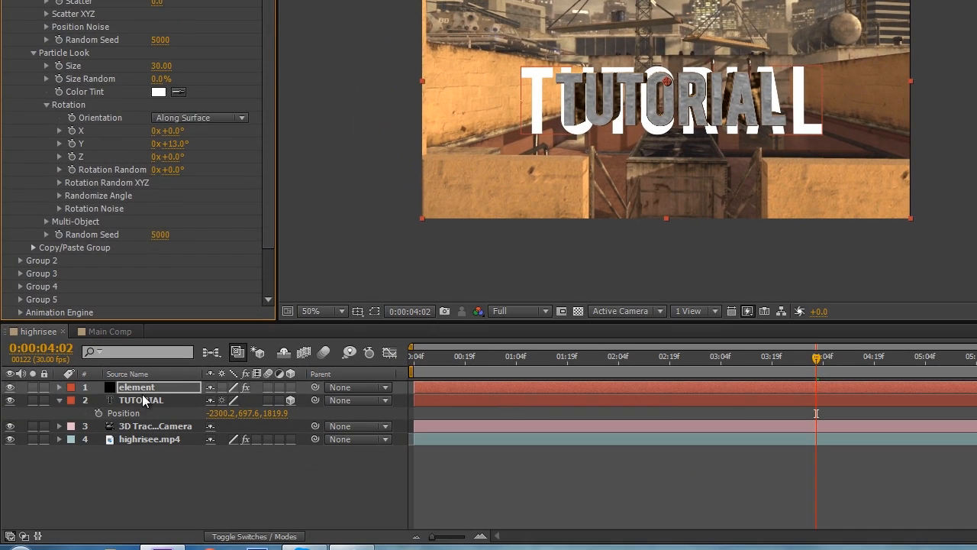
Hide the TUTORIAL text layer and collapse its properties in the timeline
left_click(143, 402)
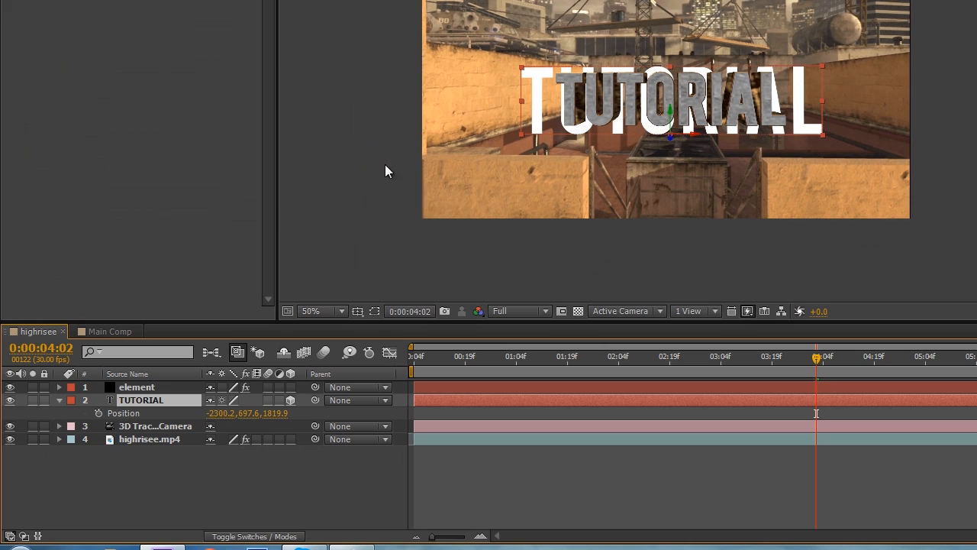
left_click(10, 400)
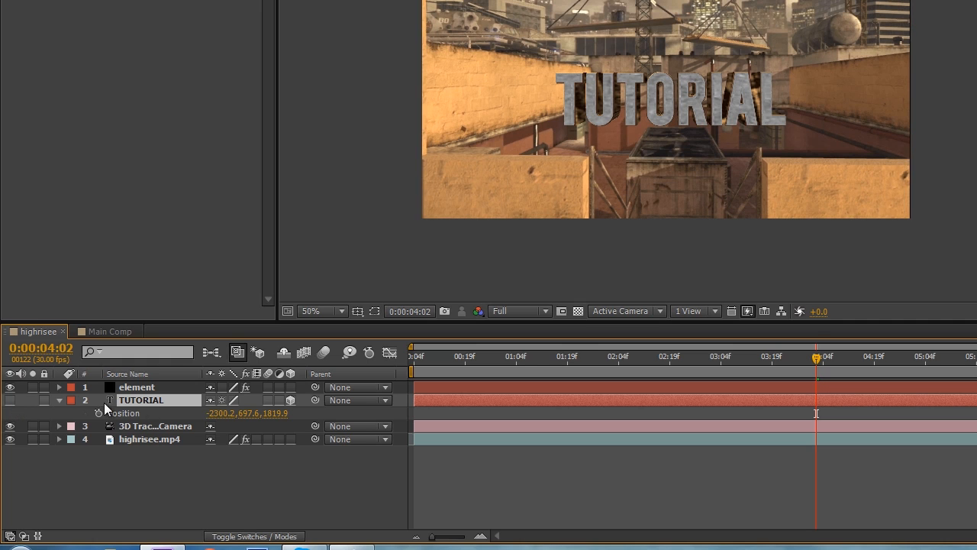
left_click(58, 400)
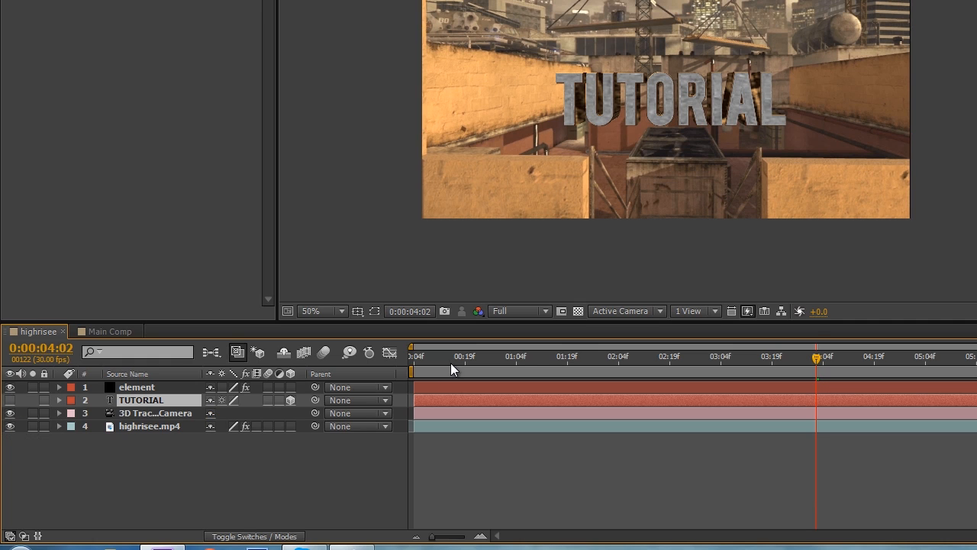
Check how the Element text sits in the tracked footage at several times up to 0:00:05:12
left_click(631, 366)
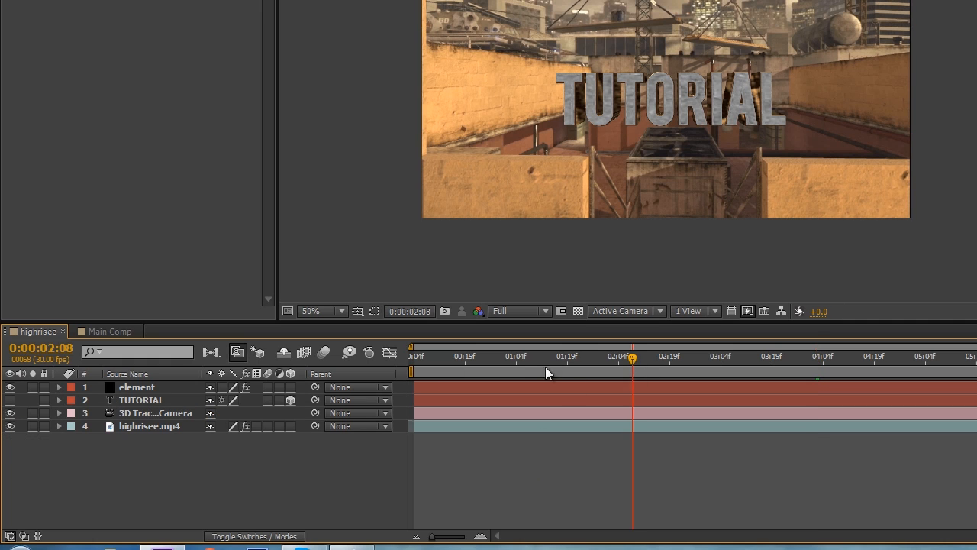
left_click(526, 368)
left_click_drag(523, 368, 955, 359)
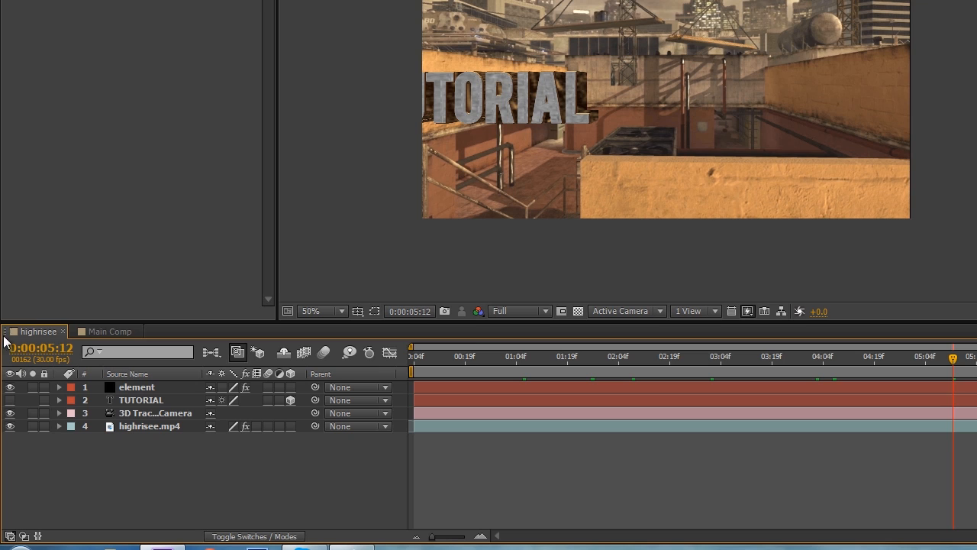
left_click(103, 332)
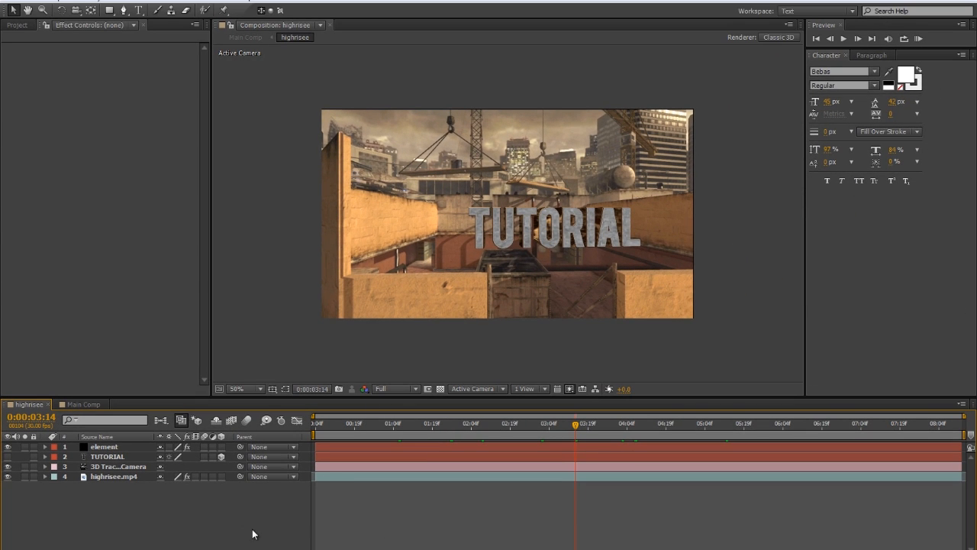
left_click(574, 449)
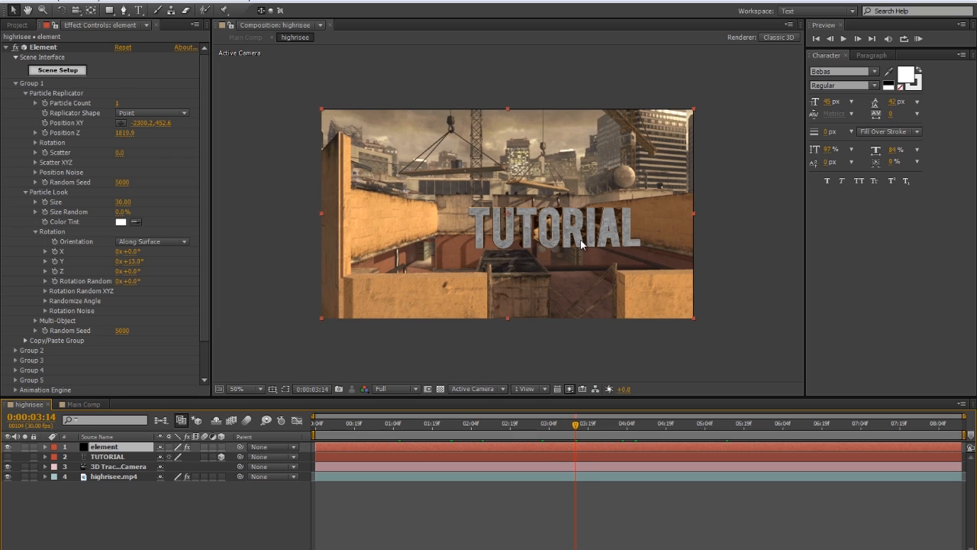
left_click(551, 424)
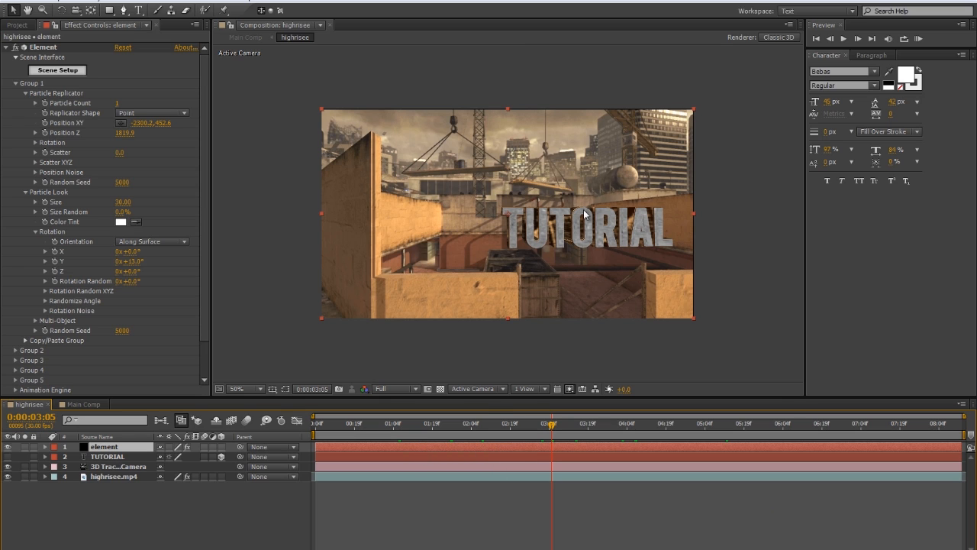
left_click_drag(551, 432, 689, 432)
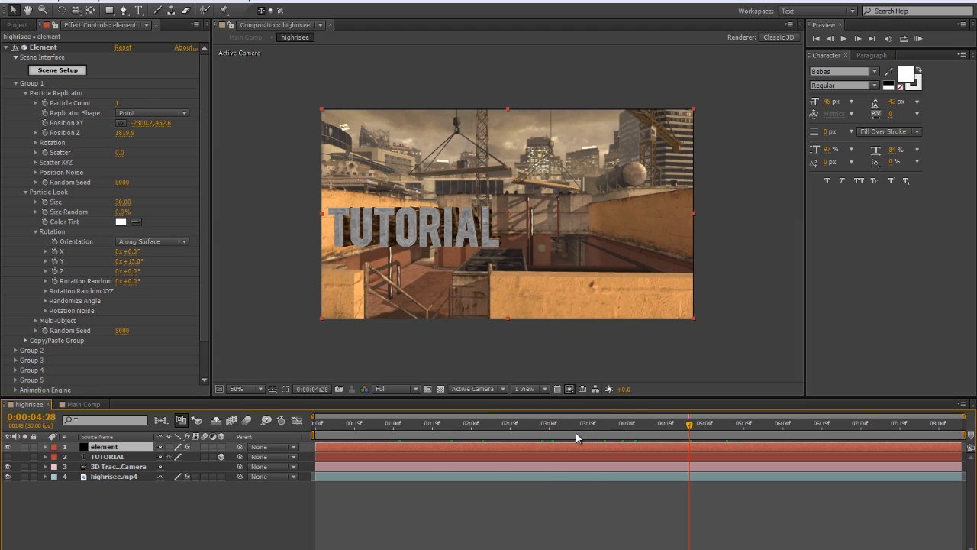
At 0:00:03:14, enable Multi-Object in the Particle Look settings of Element's Group 1
left_click(577, 434)
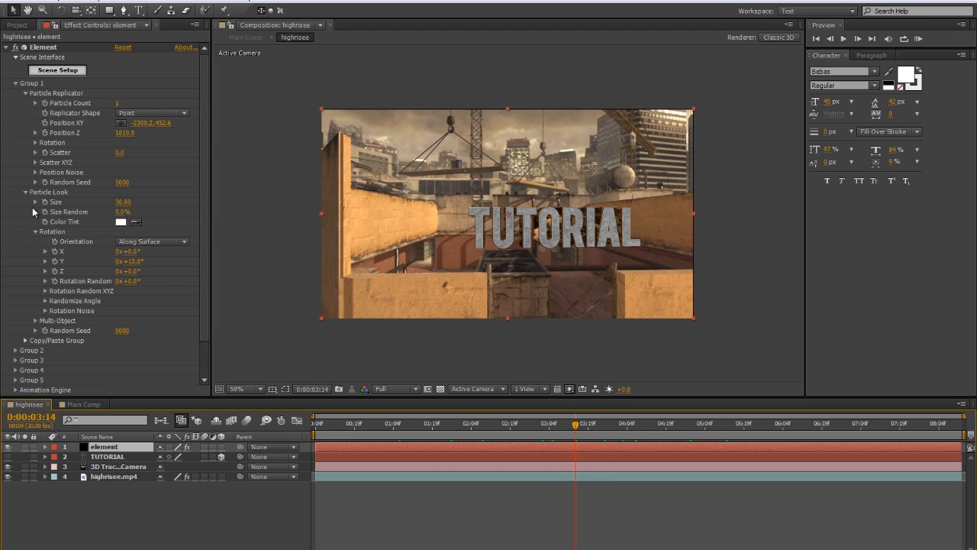
left_click(35, 320)
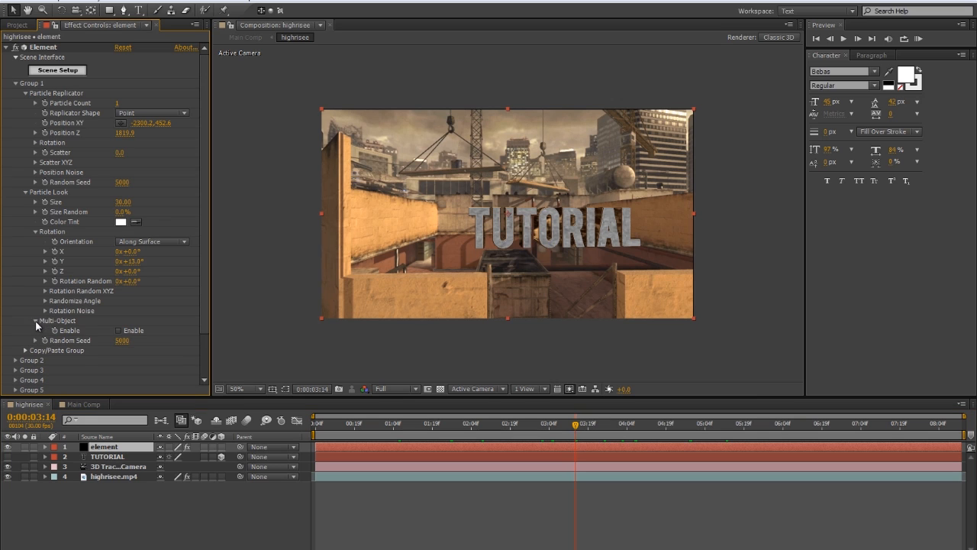
left_click(118, 331)
key("u")
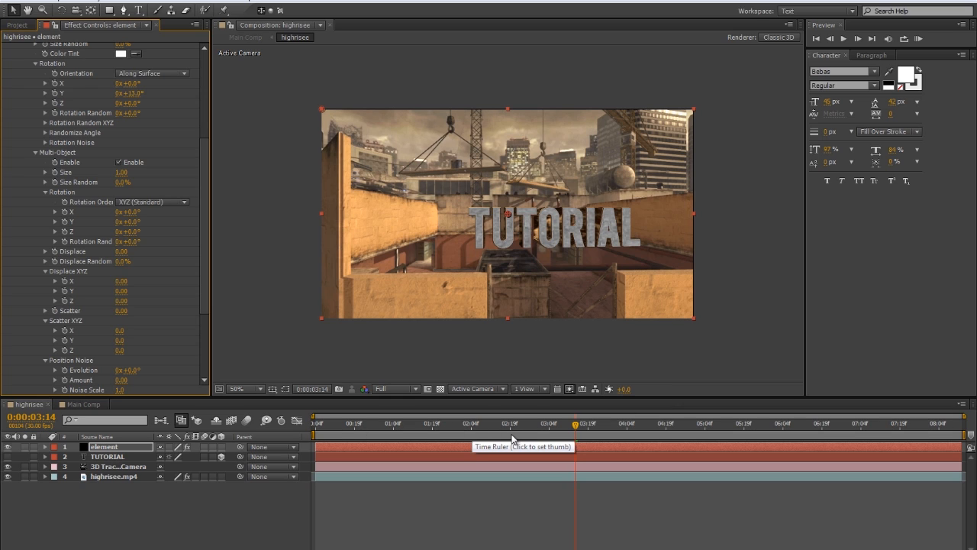
Set Group 1's Particle Look Y rotation to 16°, judging the text's alignment at 0:00:03:15
left_click(472, 430)
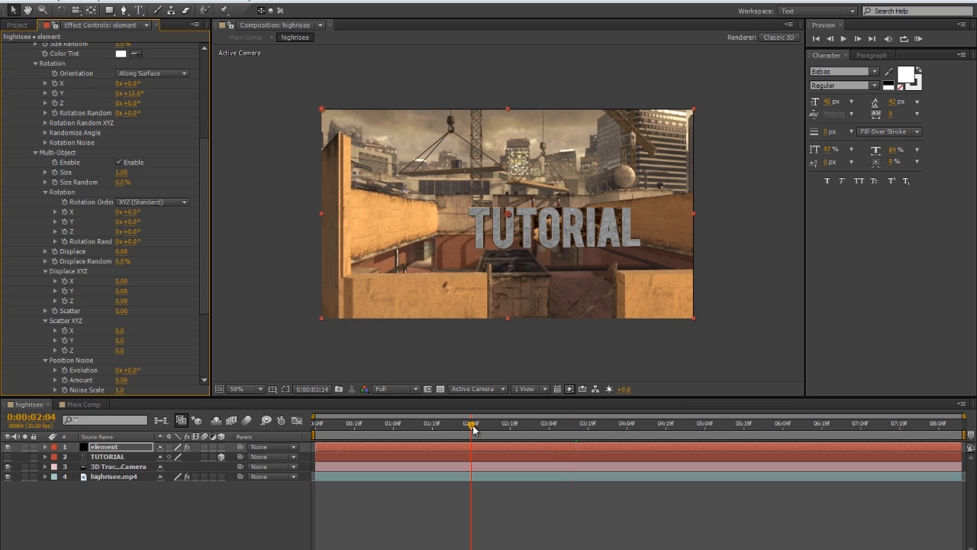
left_click(538, 432)
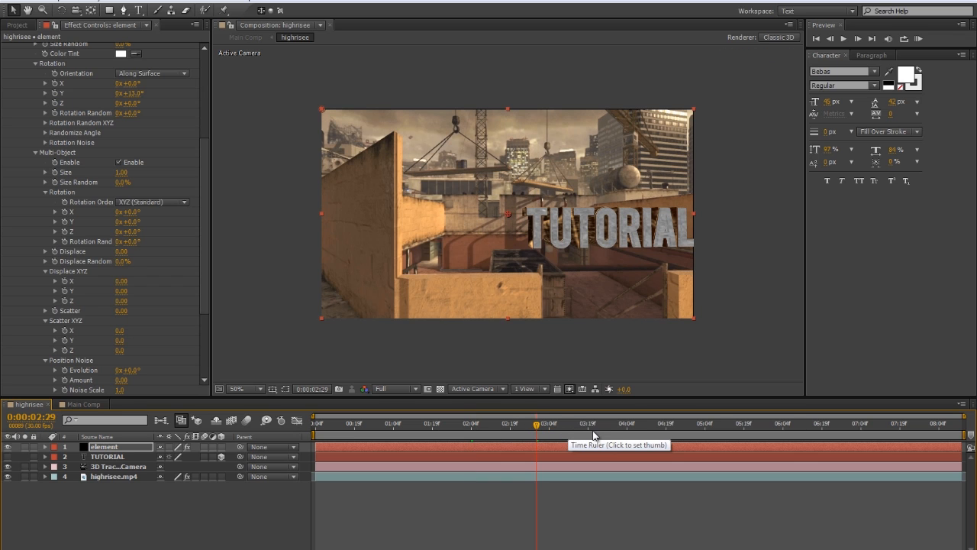
left_click(578, 432)
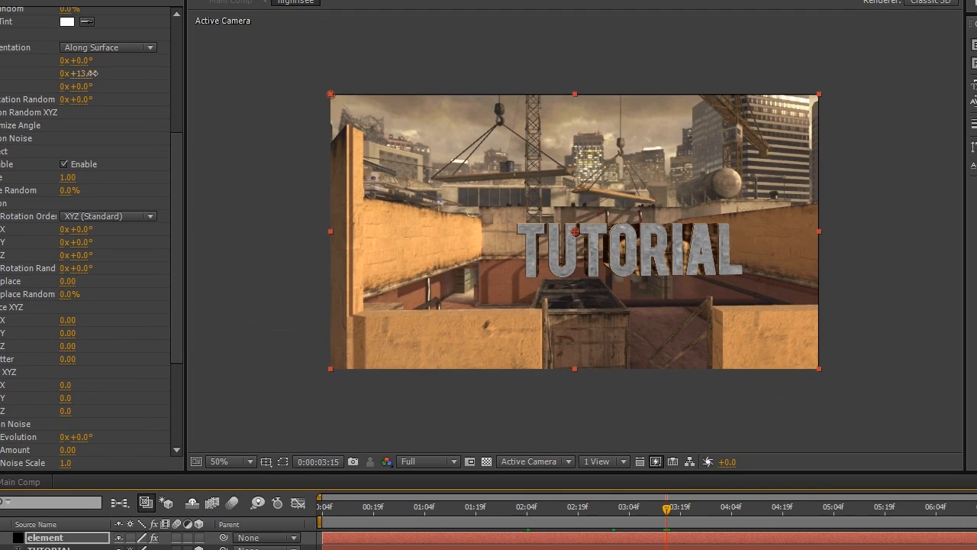
left_click_drag(95, 74, 97, 73)
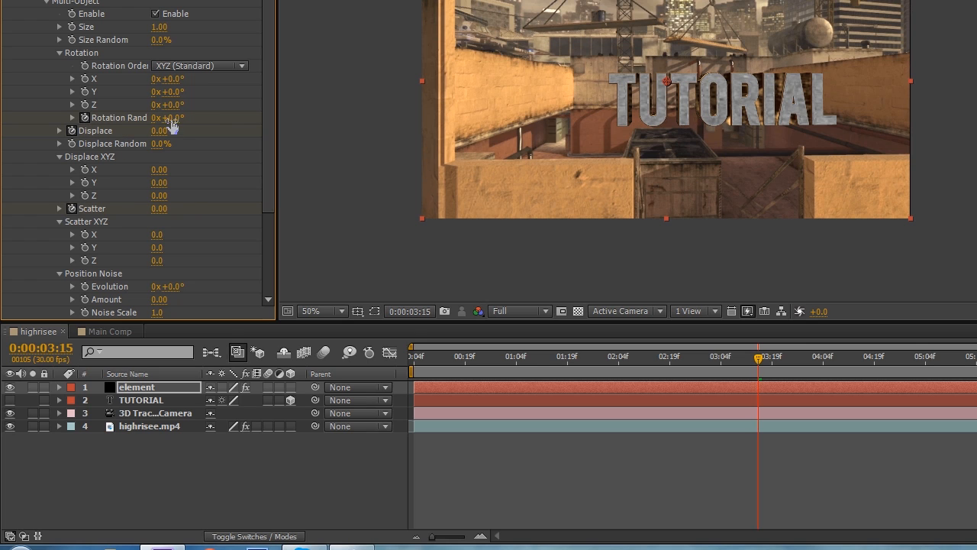
Try a Multi-Object Rotation Random of 64° at 0:00:03:15 and undo it
left_click_drag(170, 118, 219, 122)
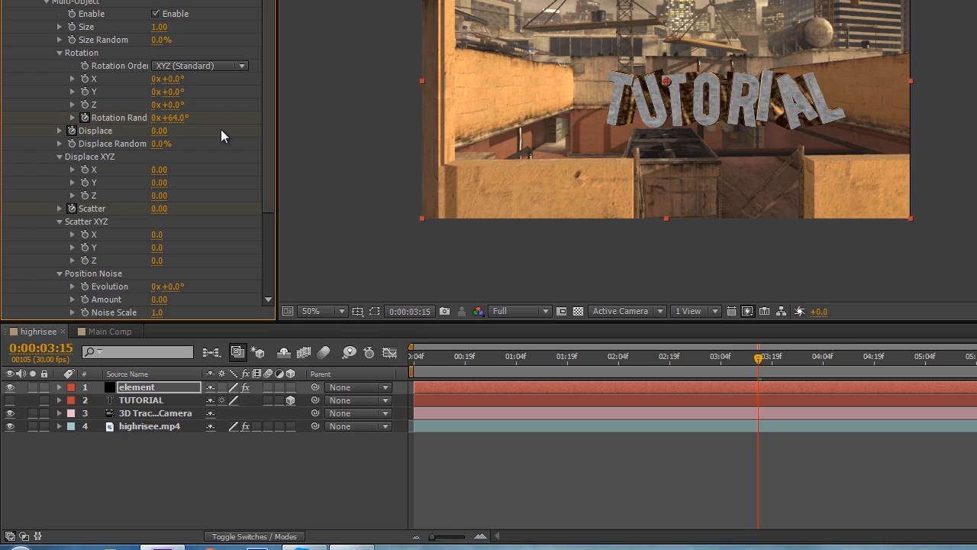
key("ctrl+z")
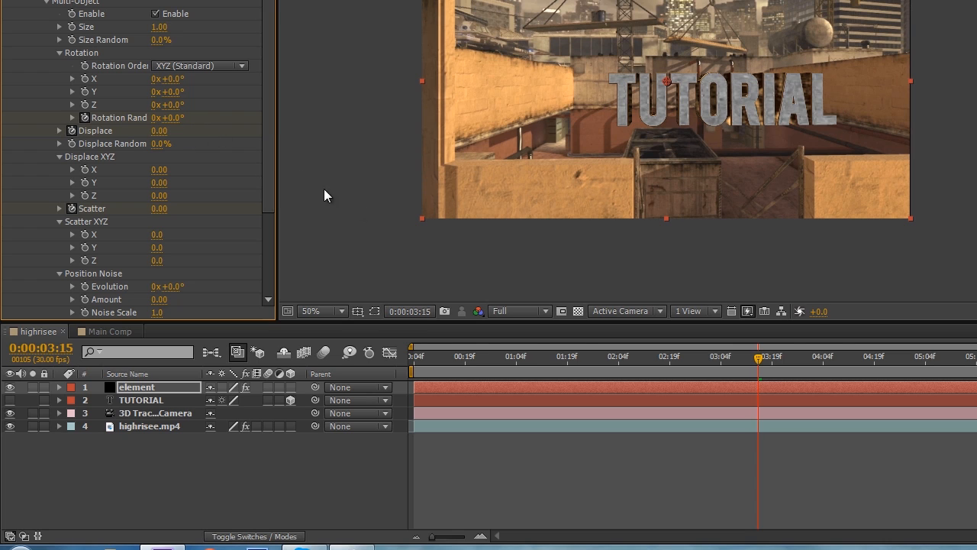
Reveal the element layer's keyframed properties and keyframe Multi-Object Displace at 0.5 at 0:00:00:04
key("u")
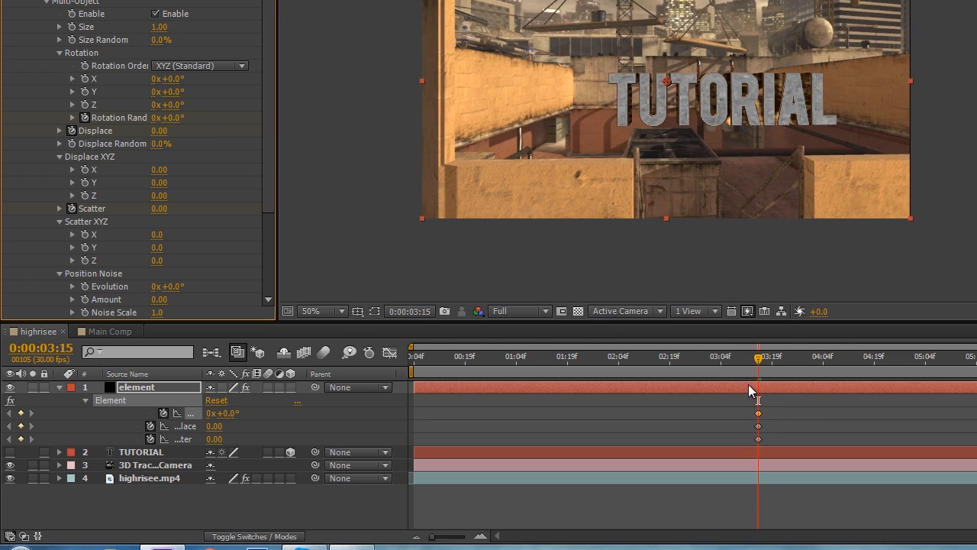
left_click(414, 356)
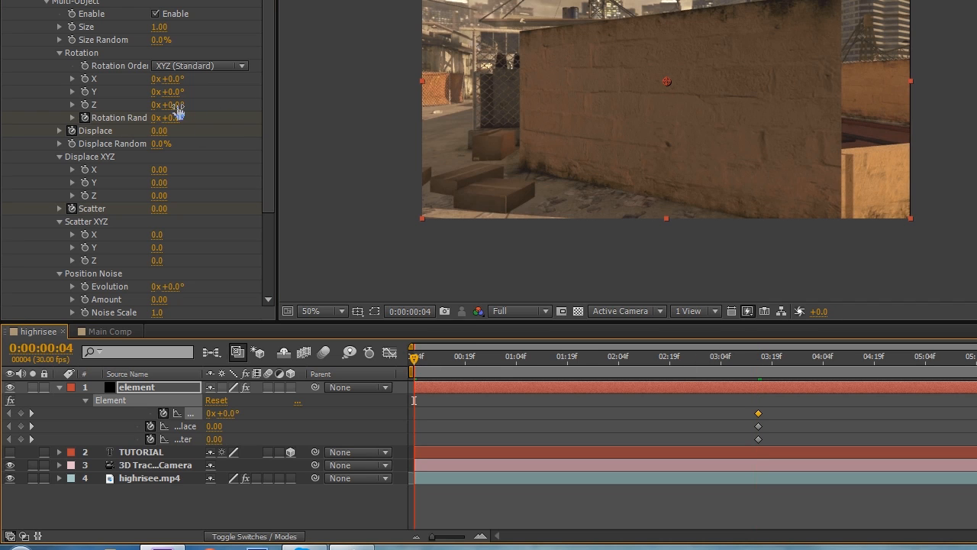
left_click_drag(158, 131, 331, 158)
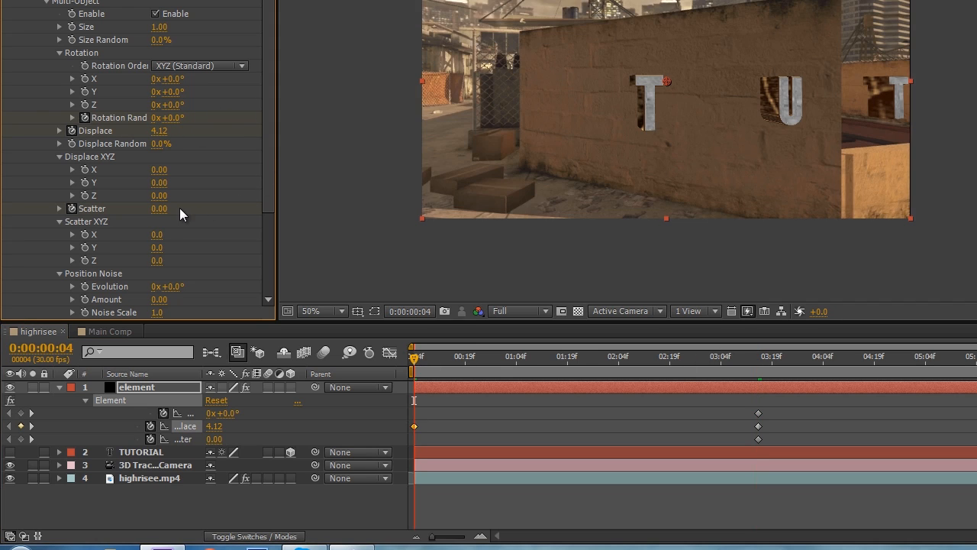
left_click(162, 130)
type("0.5")
key("Return")
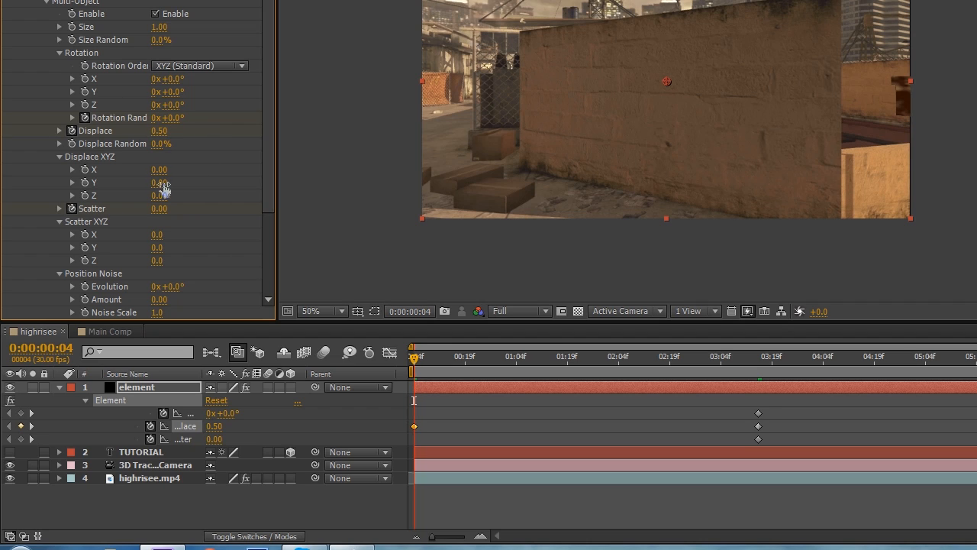
Keyframe Multi-Object Scatter at 5 and Rotation Random at 298° at 0:00:00:04
left_click_drag(157, 209, 323, 217)
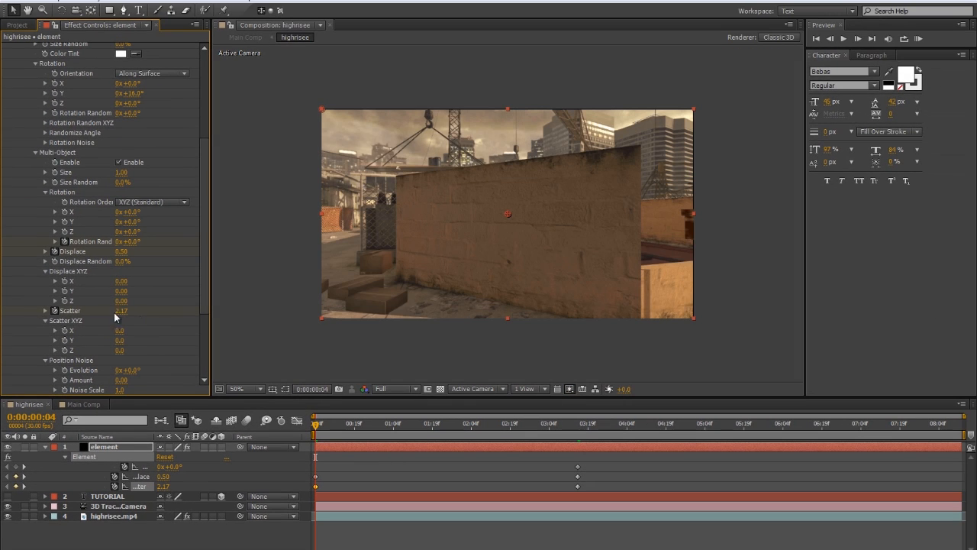
left_click(121, 311)
type("5")
key("Return")
left_click(129, 241)
type("298")
key("Return")
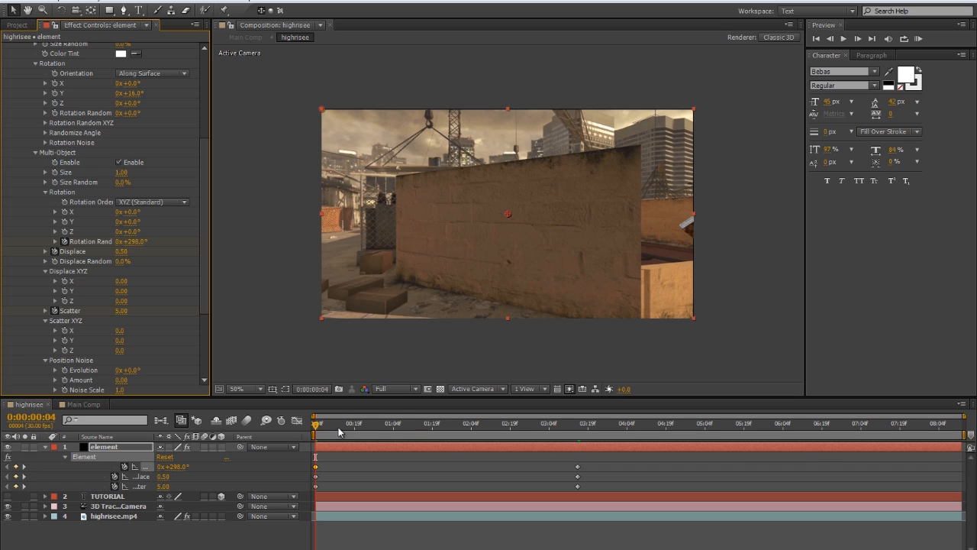
Check the text's opening Multi-Object animation at several times up to 0:00:03:16
left_click(338, 433)
left_click(381, 432)
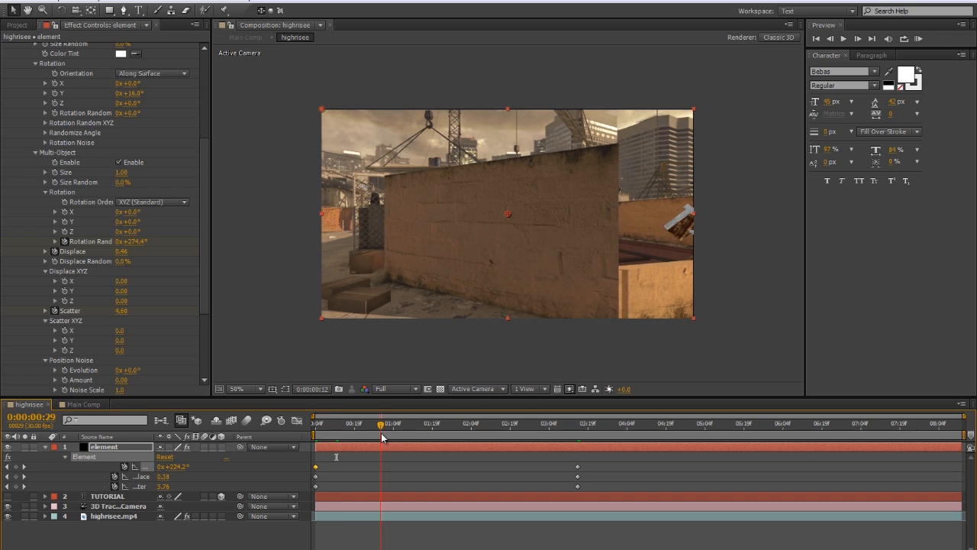
left_click(436, 426)
left_click(517, 432)
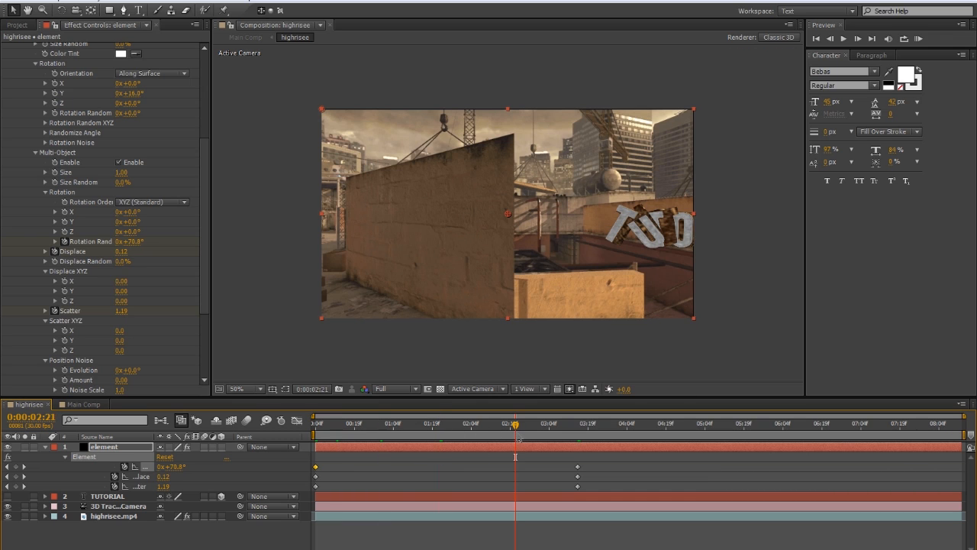
left_click(543, 433)
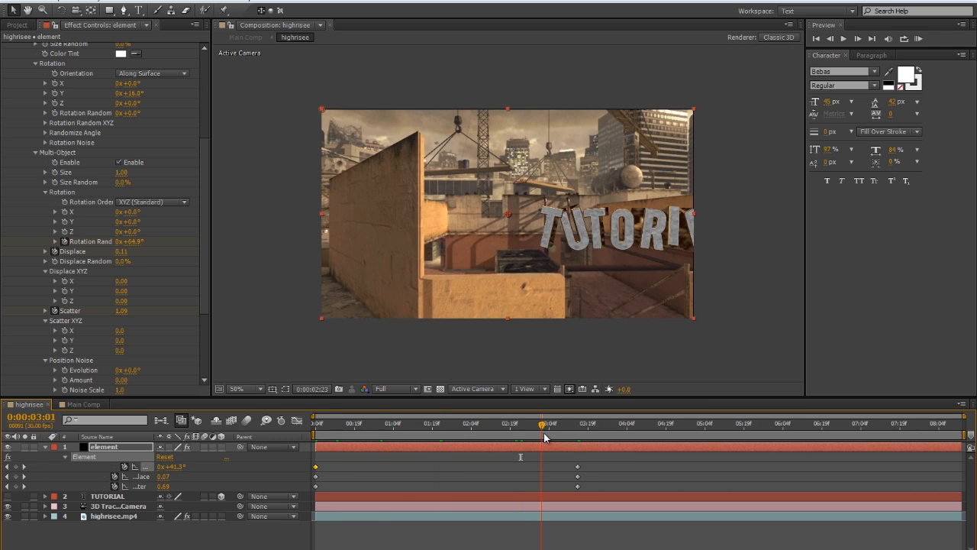
left_click(580, 433)
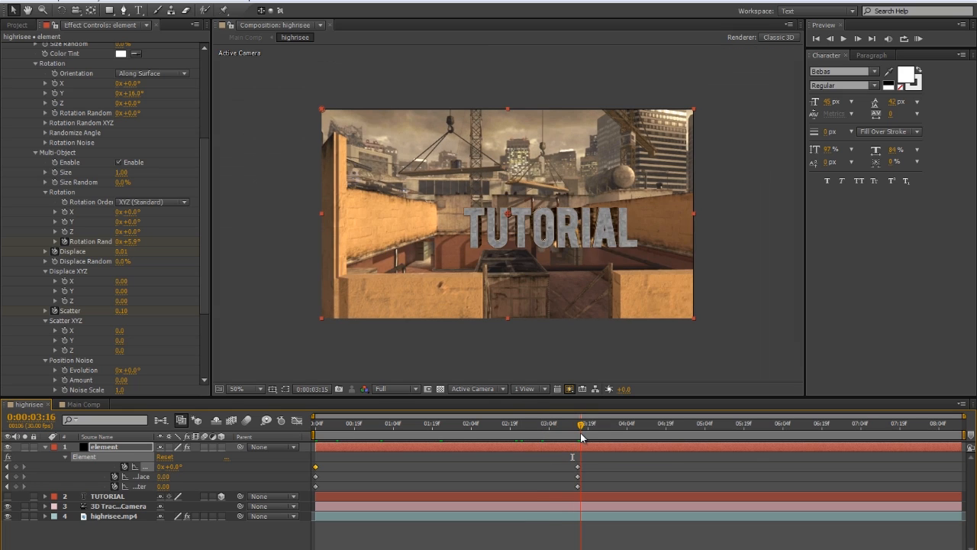
Copy the three Multi-Object keyframes at 0:00:03:15 and paste them at 0:00:04:29
left_click_drag(564, 465, 601, 497)
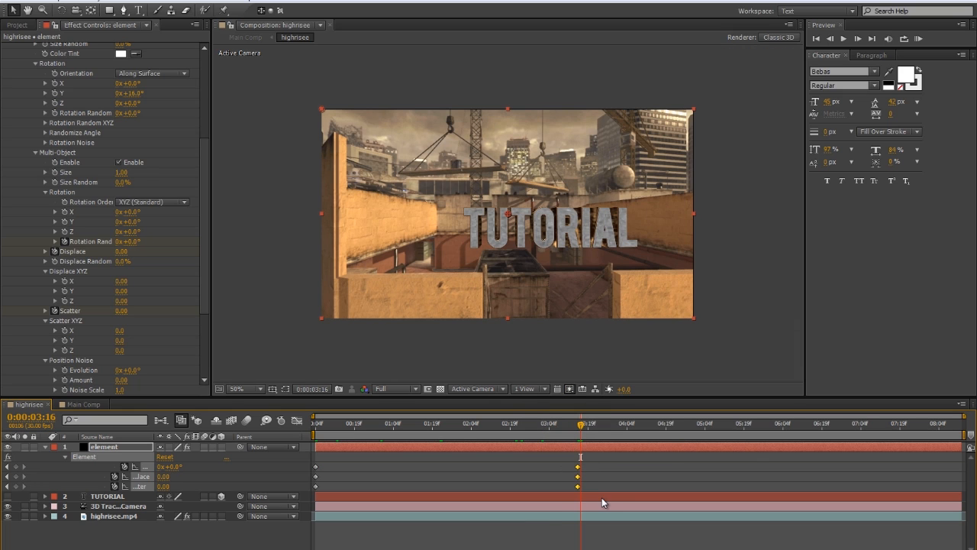
left_click(705, 429)
left_click(692, 430)
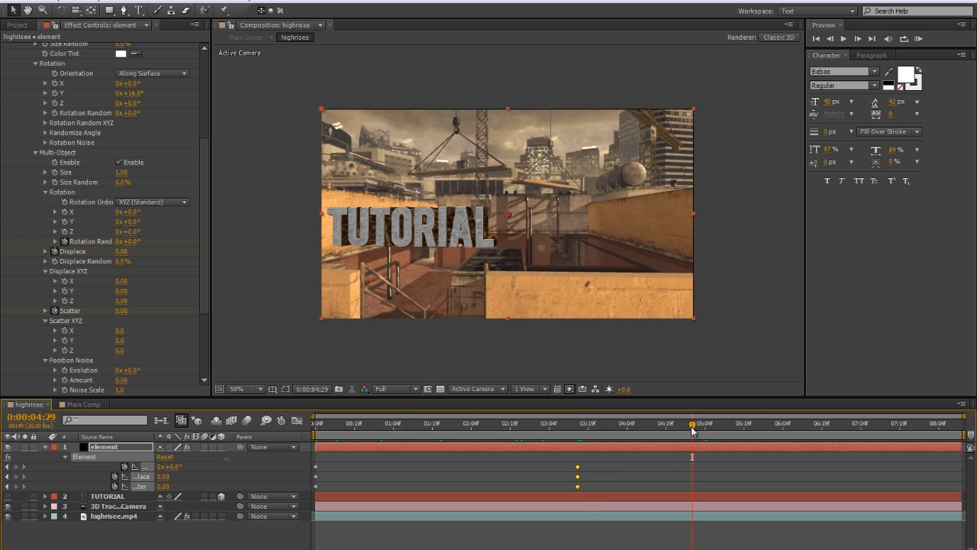
key("ctrl+v")
Copy the three starting Multi-Object keyframes at 0:00:00:04 and paste them at 0:00:08:12
left_click_drag(340, 461, 318, 502)
left_click(970, 429)
key("ctrl+v")
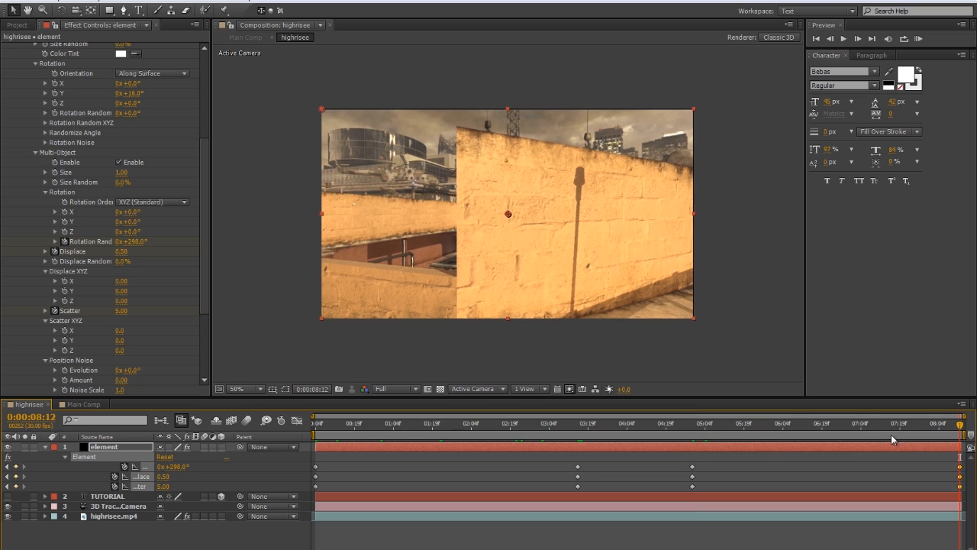
Preview the text animation around the held section and during the closing break-up at 0:00:07:05
left_click_drag(895, 440, 664, 432)
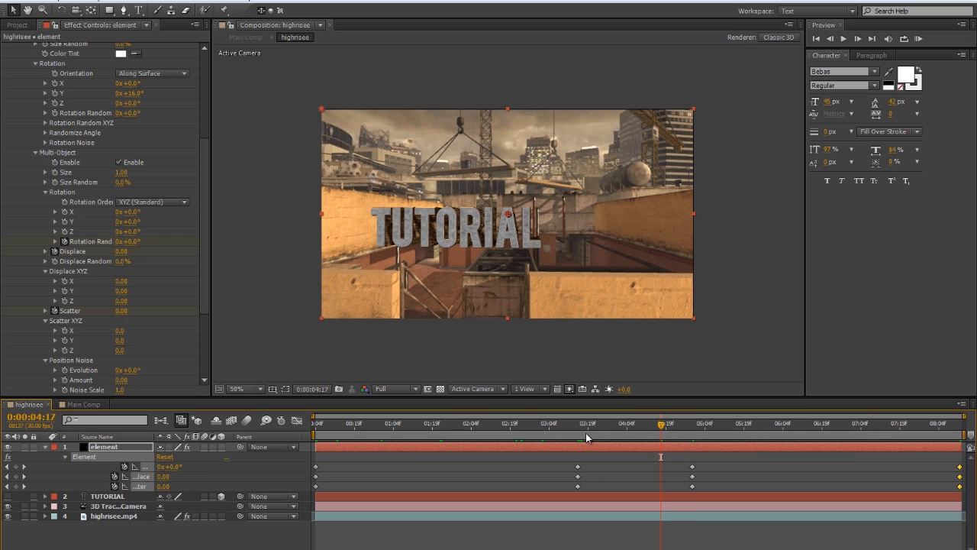
left_click(583, 429)
key("space")
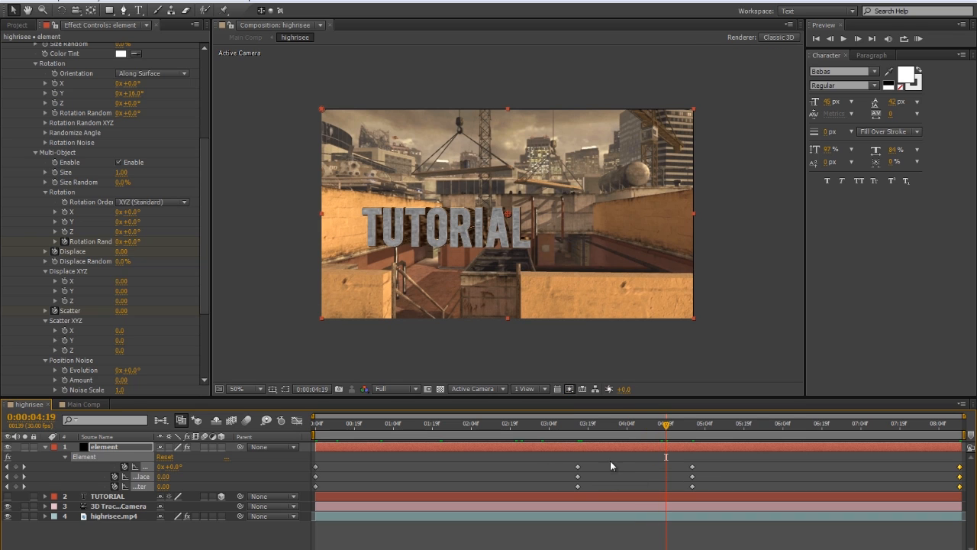
left_click_drag(670, 427, 862, 436)
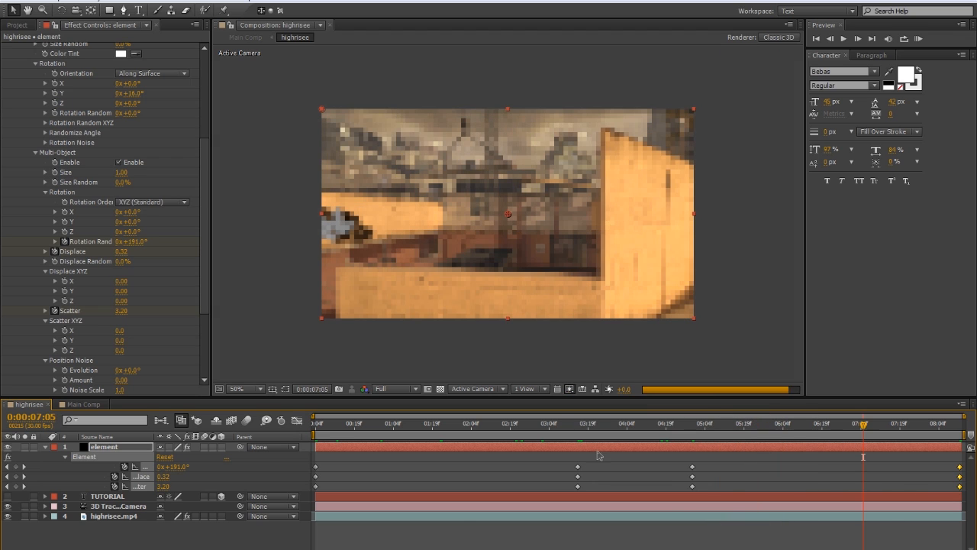
left_click(629, 424)
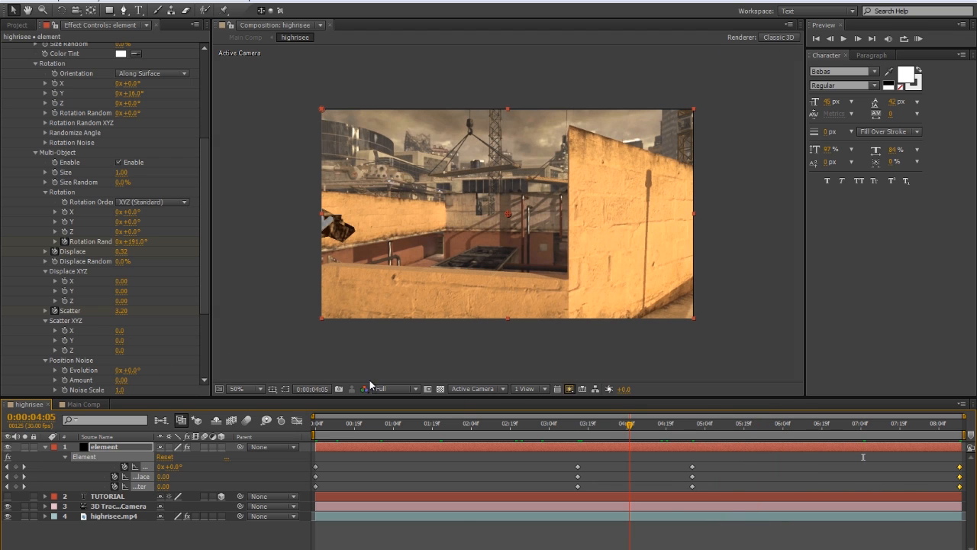
Collapse the element layer's properties and Element's Group 1 settings, and deselect the layer
left_click(45, 448)
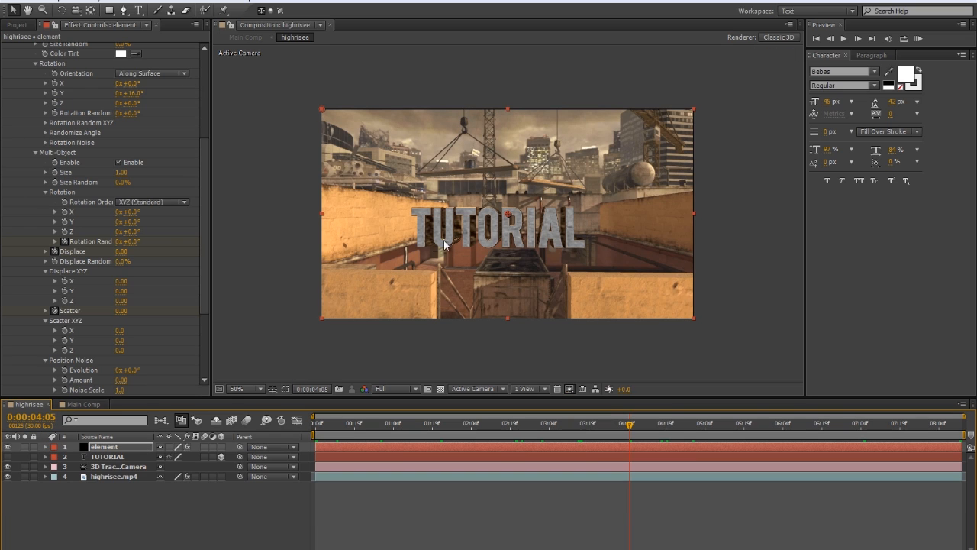
scroll(32, 86, "up", 5)
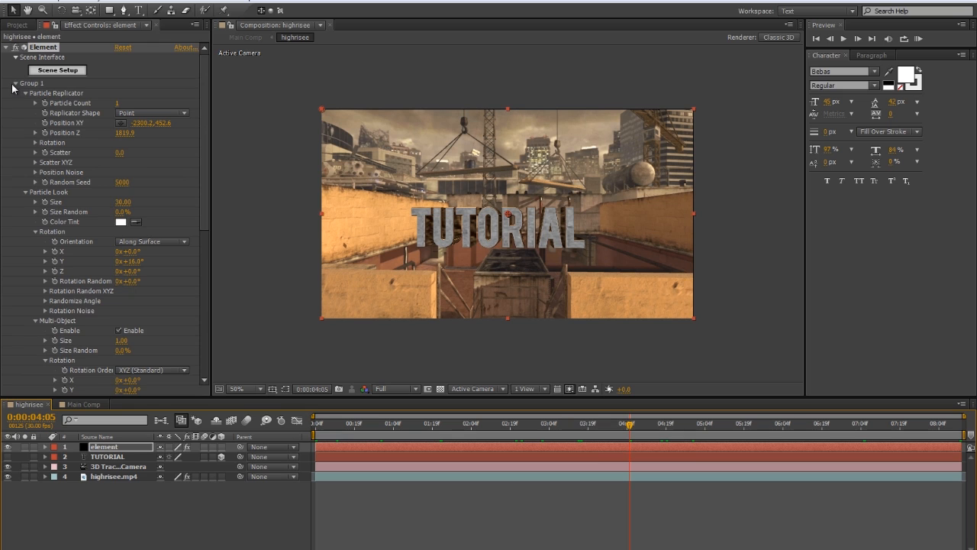
left_click(14, 84)
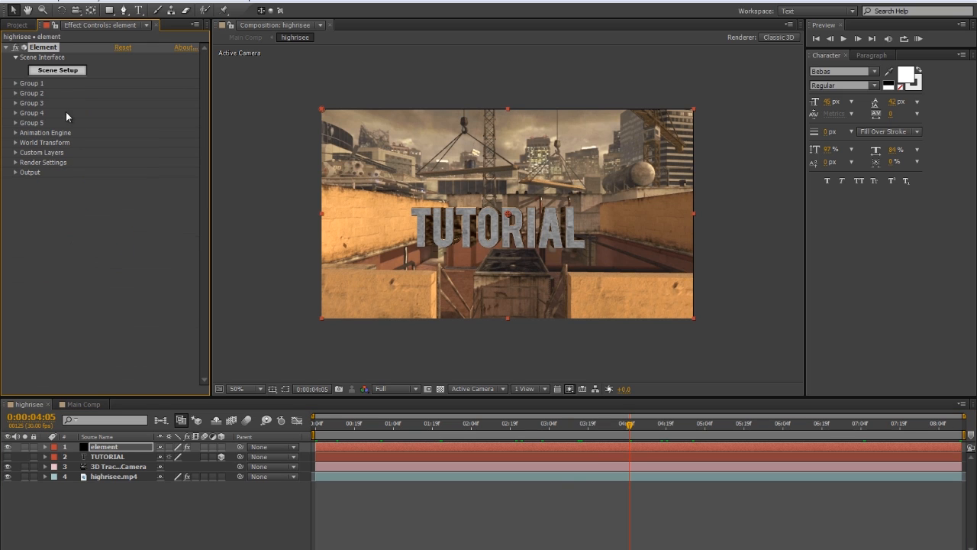
left_click(571, 540)
Check the full text animation at several times across the highrisee composition
left_click(604, 425)
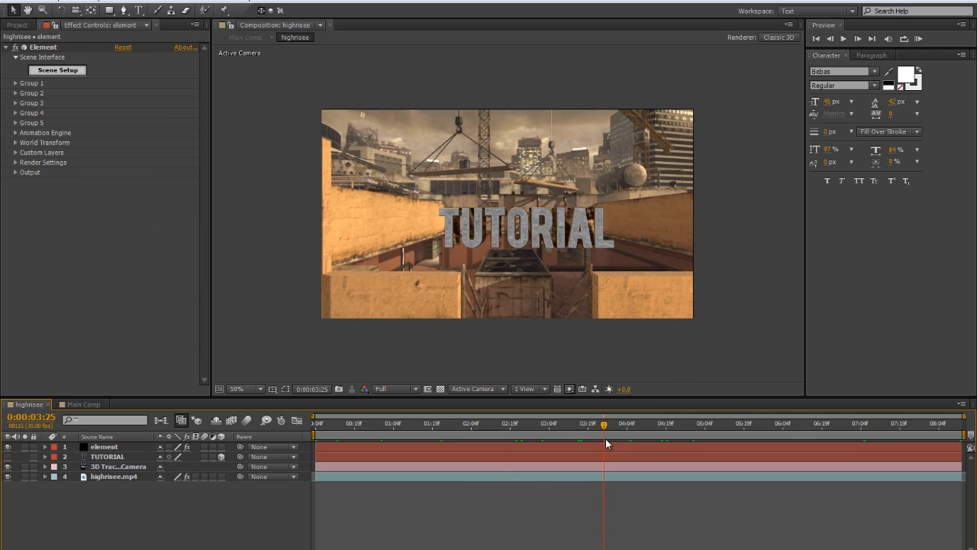
left_click(410, 433)
left_click(744, 424)
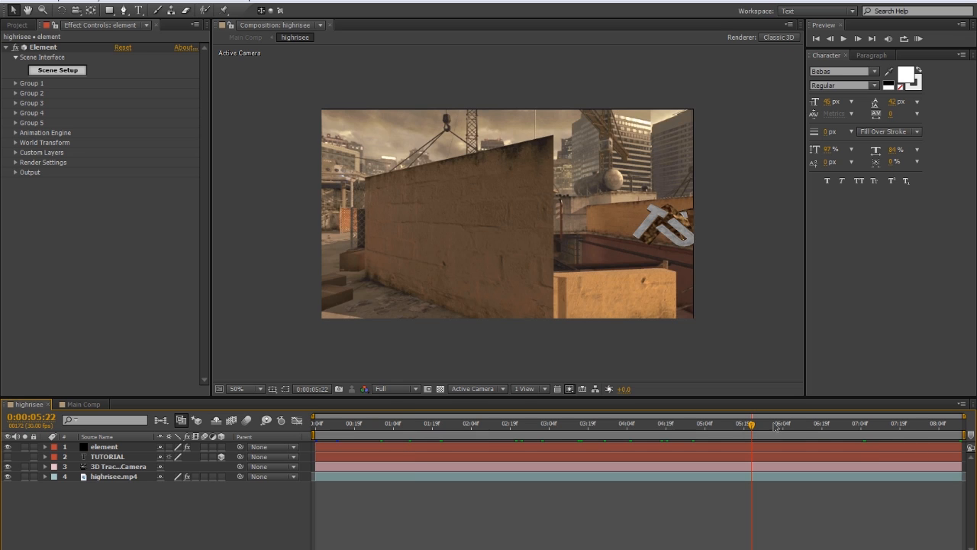
left_click(810, 427)
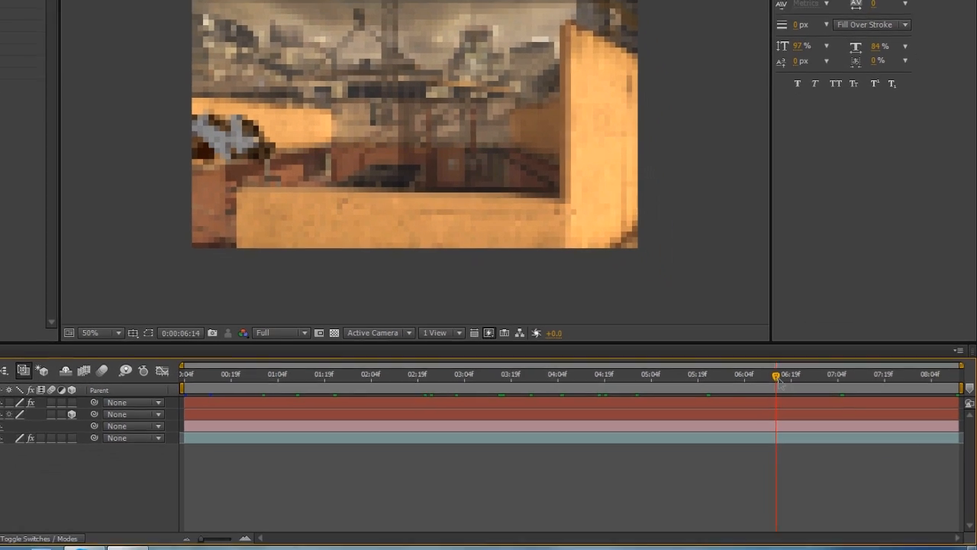